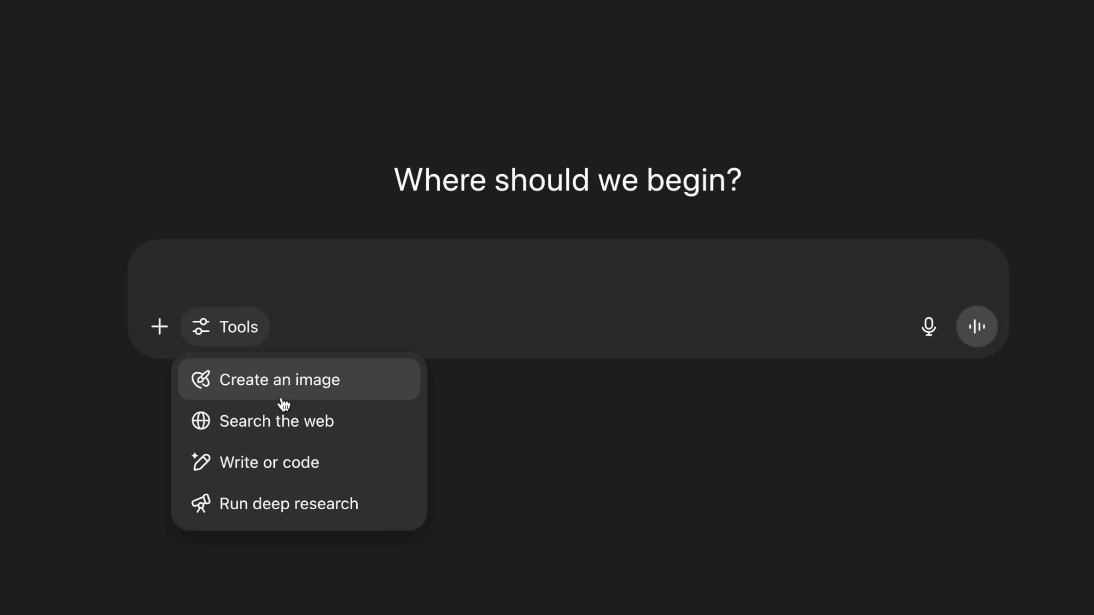
# - With web search on, ask ChatGPT for NVIDIA's stock price
pyautogui.click(255, 420)
pyautogui.write("A's stock price?")
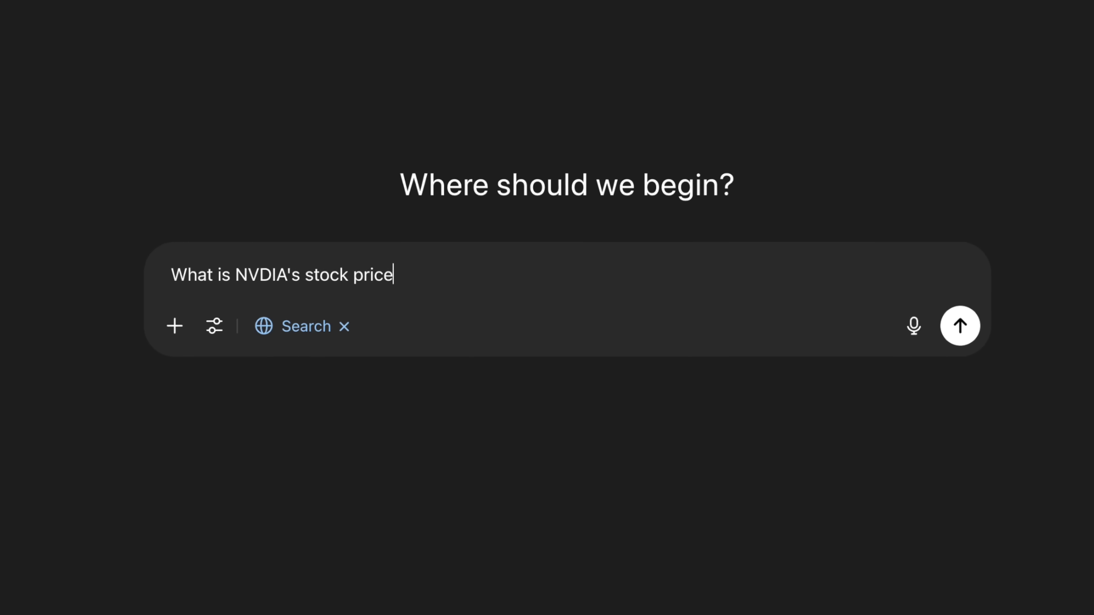
pyautogui.press('Return')
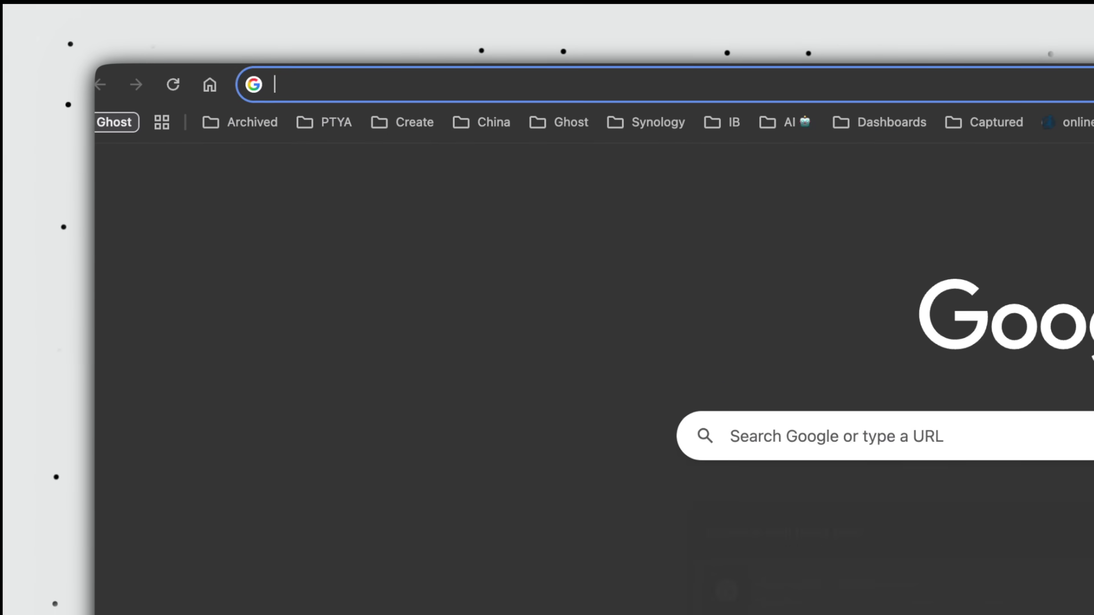
# - Run a comparison search for 'NVDA stock price'
pyautogui.write('NVDAs')
pyautogui.press('BackSpace')
pyautogui.press('BackSpace')
pyautogui.write('stock price')
pyautogui.press('Return')
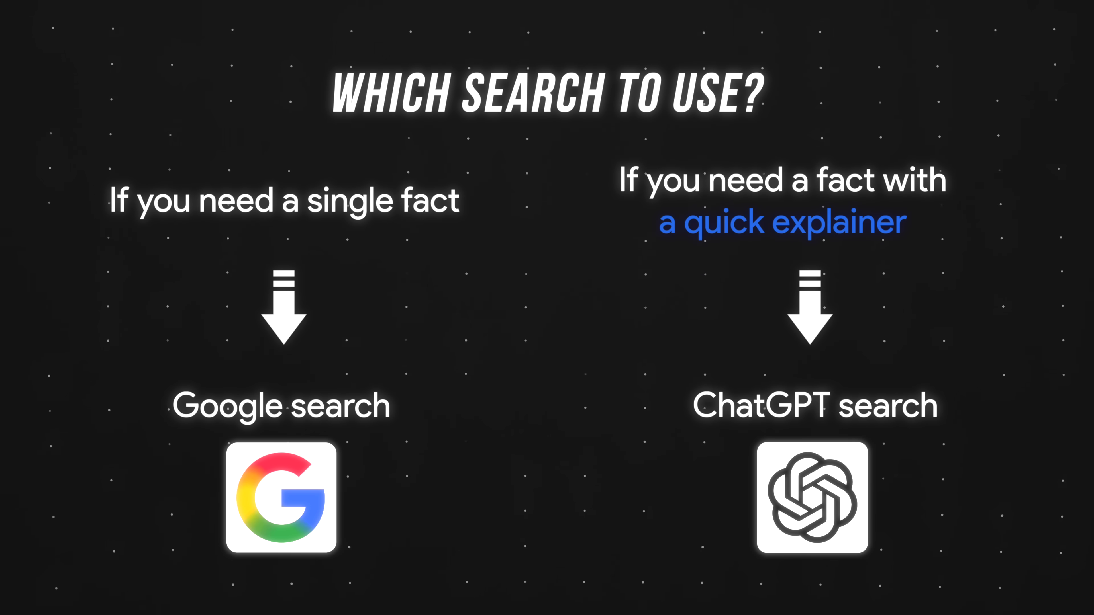
# - Ask when NVIDIA's latest earnings call was and why the stock moved, read the answer, then enter 'weather forecast in zurich'
pyautogui.write('W')
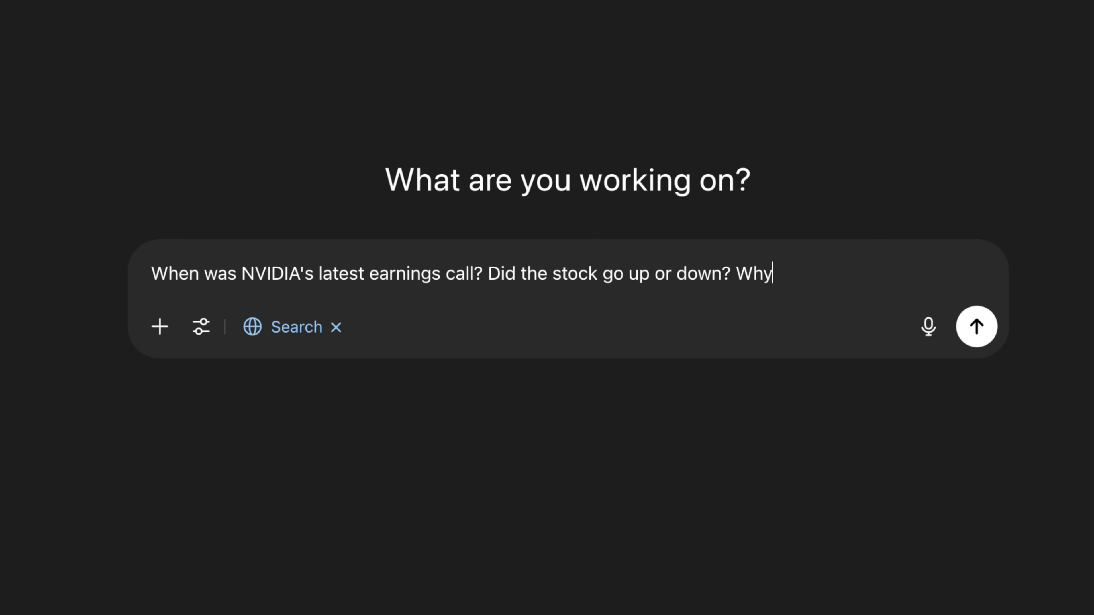
pyautogui.write('?')
pyautogui.press('Return')
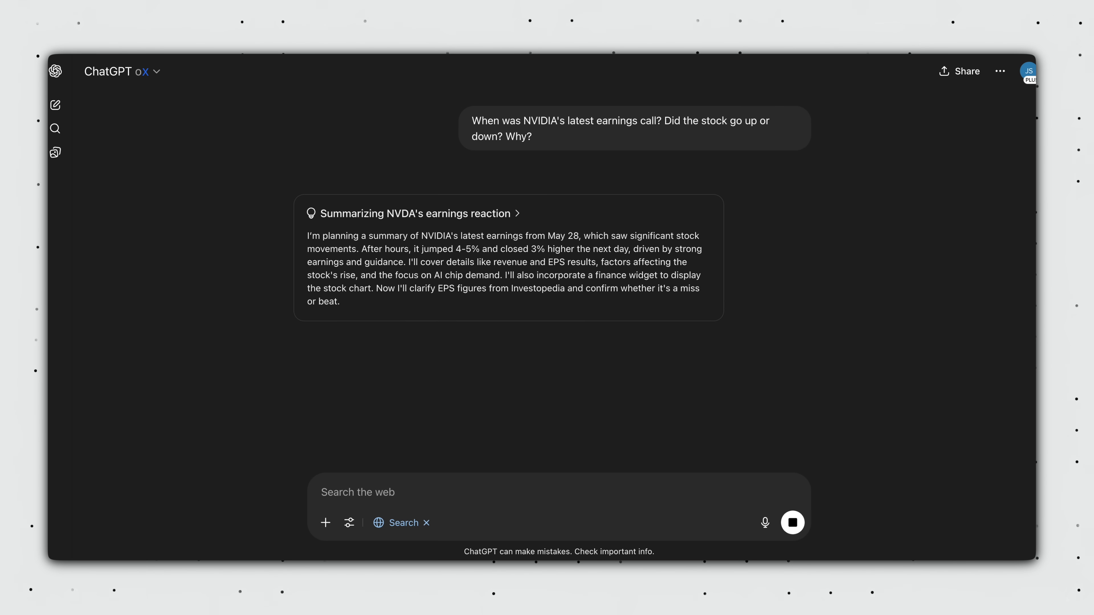
pyautogui.scroll(-15, 755, 329)
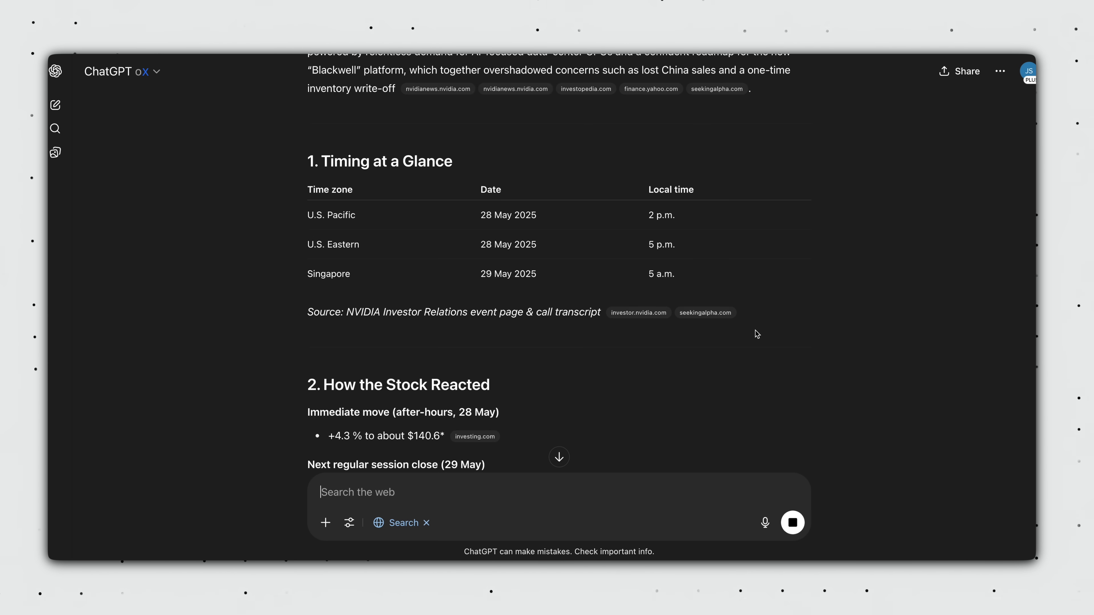
pyautogui.scroll(-15, 756, 334)
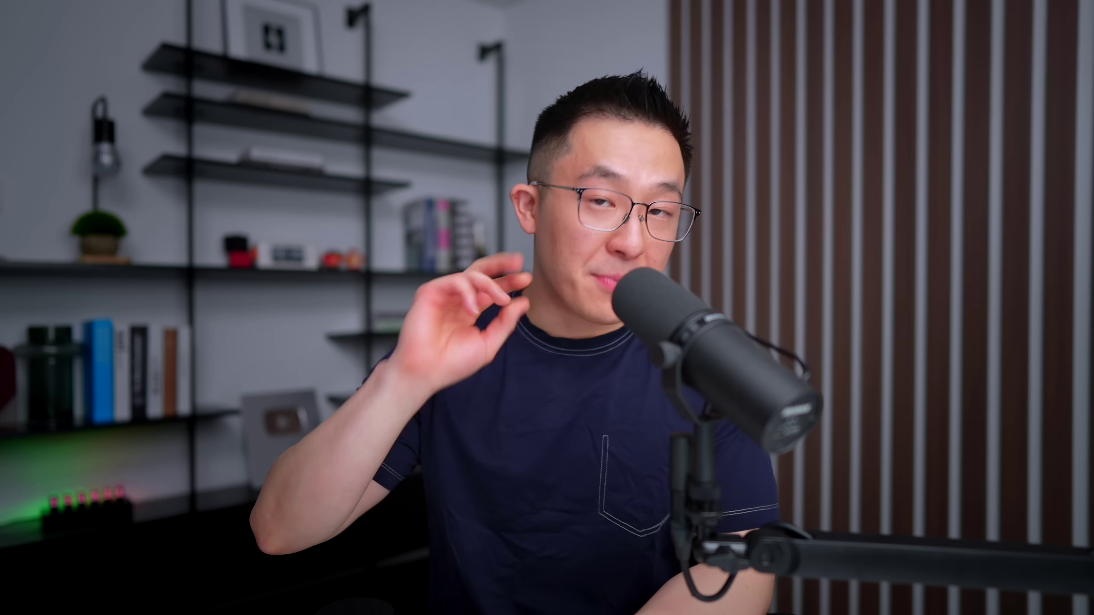
pyautogui.write('weather forecast')
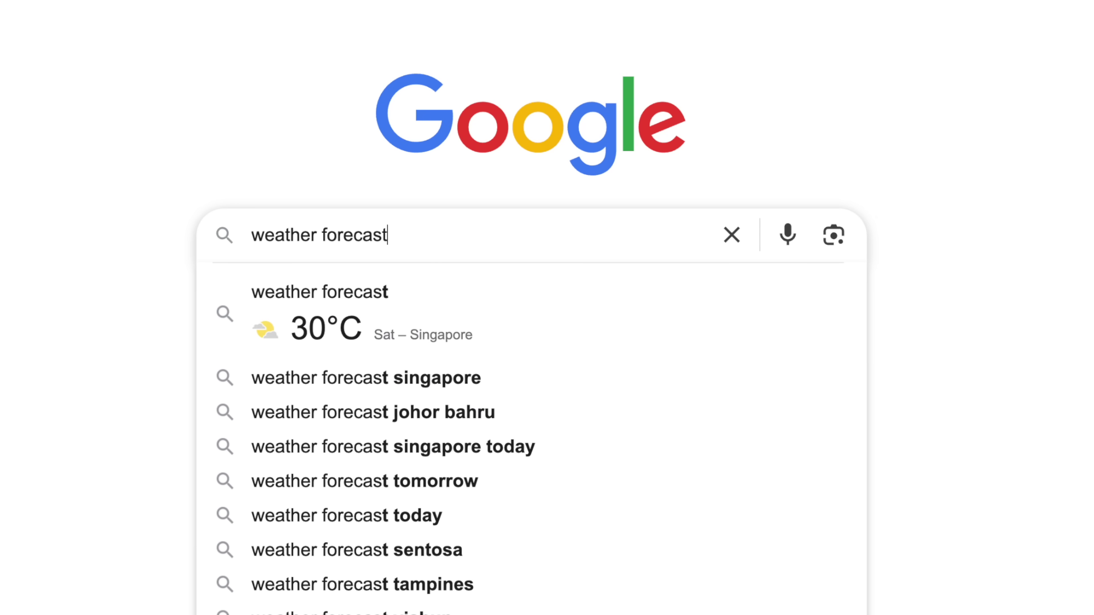
pyautogui.write(' in zurich')
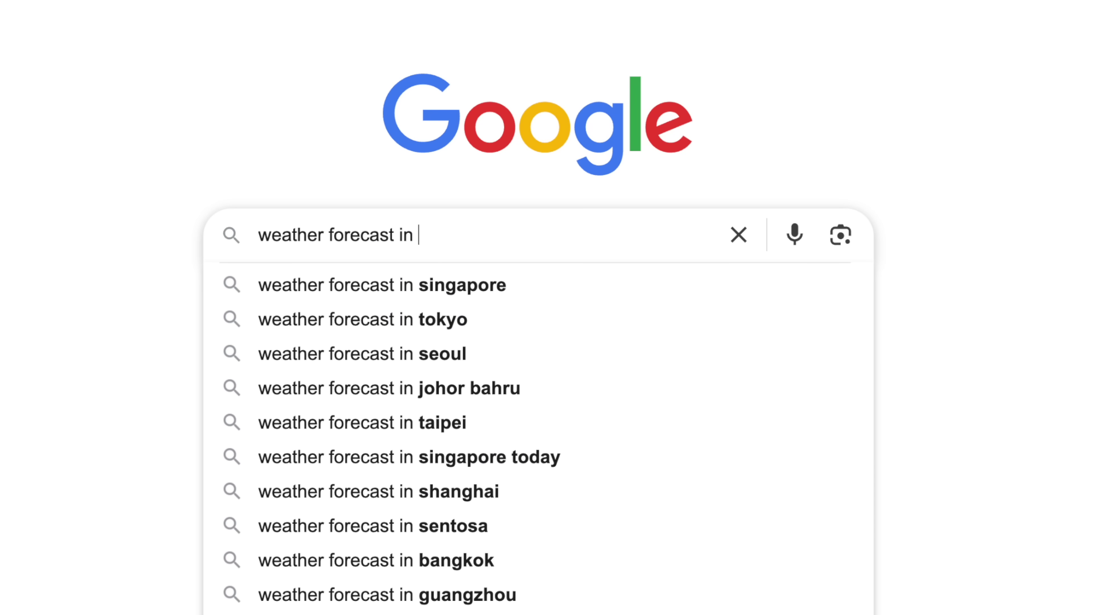
# - Search the Zurich weather forecast, then ask ChatGPT about December 1-7 weather and what clothing to pack
pyautogui.press('Return')
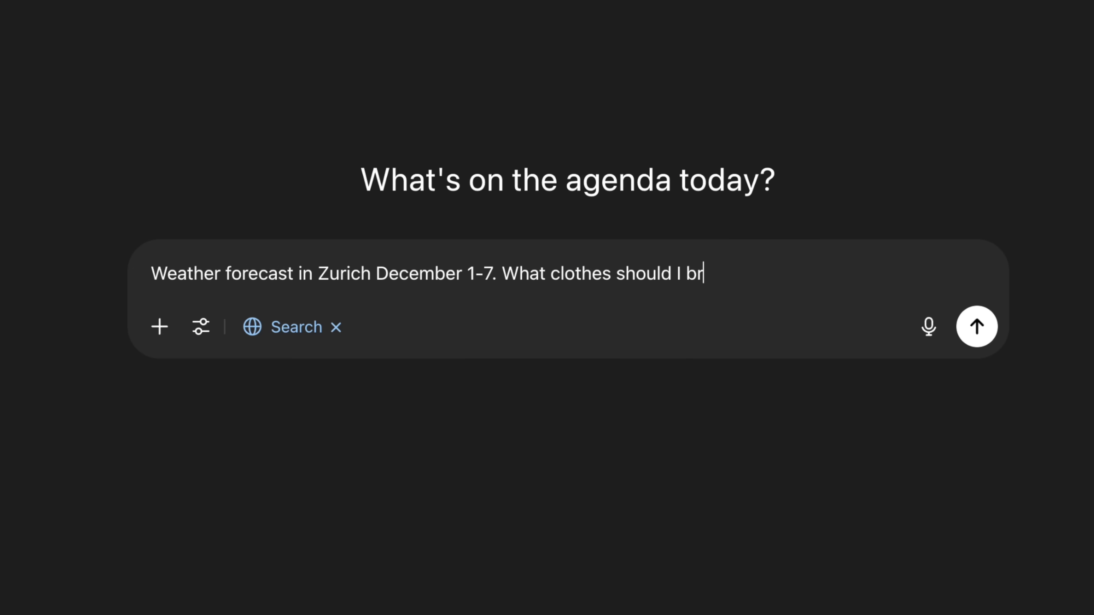
pyautogui.write('ing?')
pyautogui.press('Return')
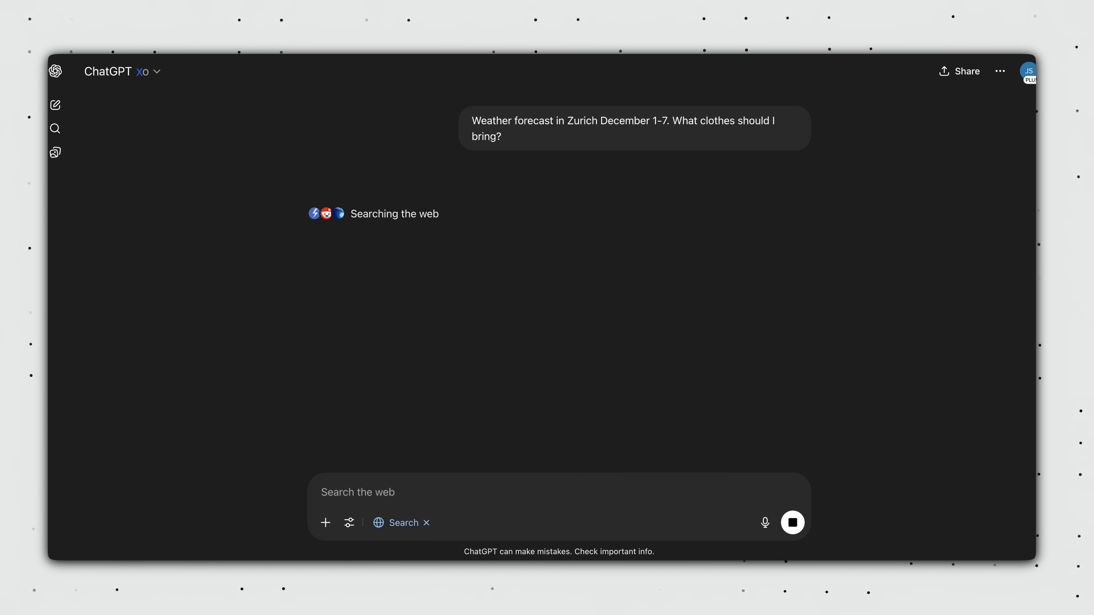
pyautogui.scroll(-10, 717, 323)
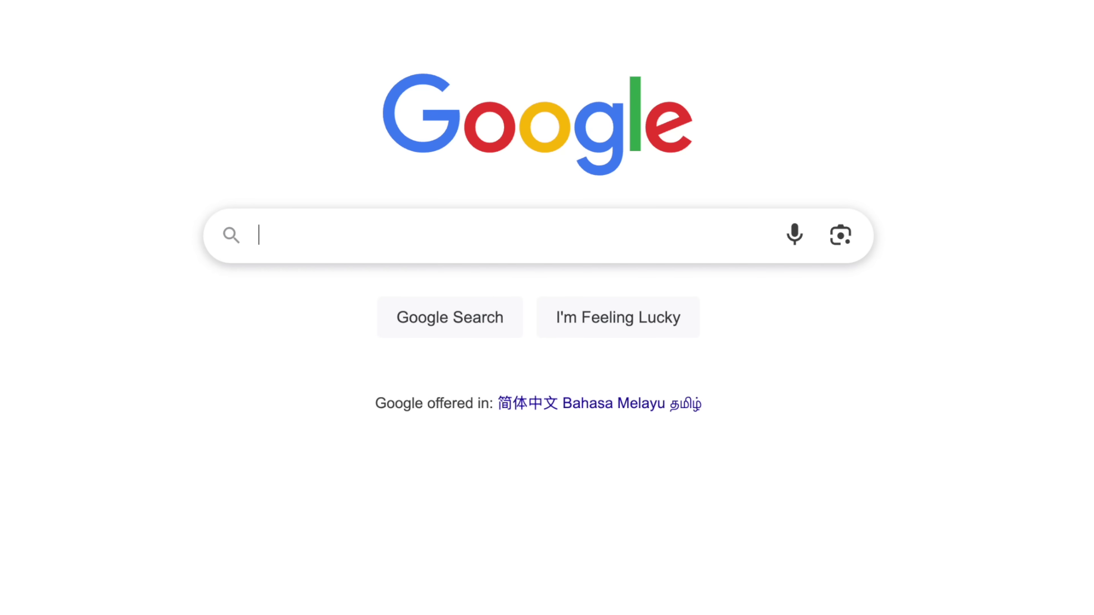
pyautogui.write('latest vaccination rates W')
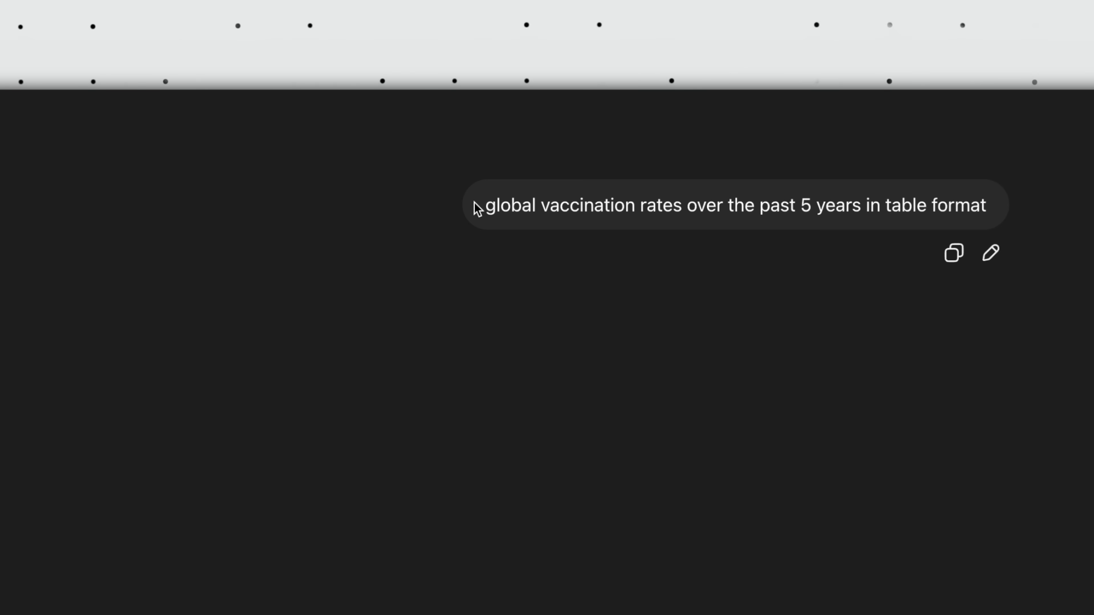
# - Review the table of global vaccination rates over the past 5 years, then select the fact-check prompt's opening sentence
pyautogui.moveTo(477, 208); pyautogui.dragTo(848, 206)
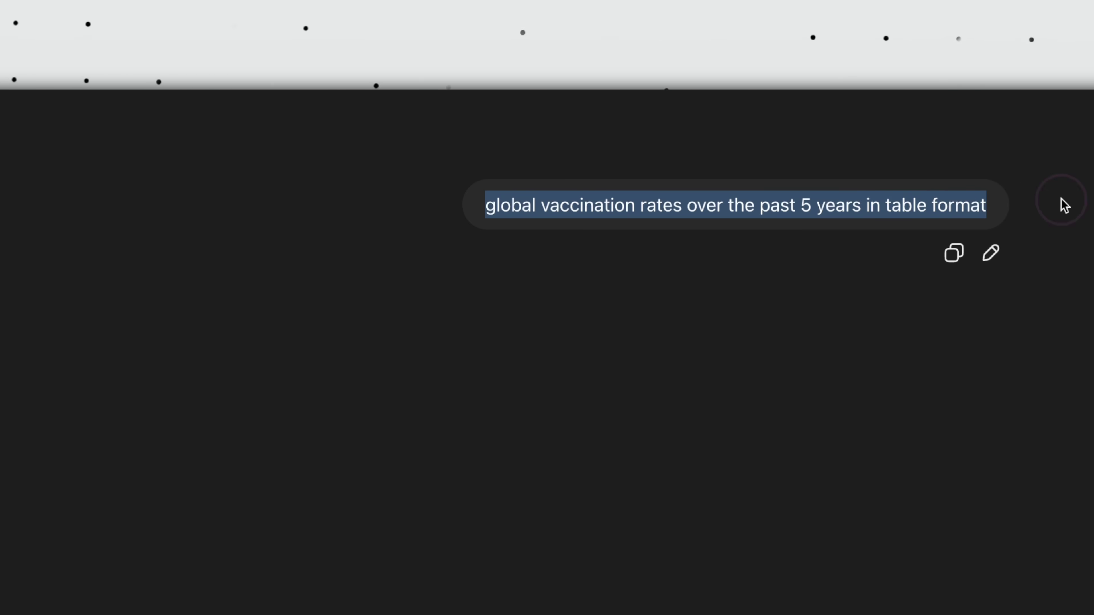
pyautogui.click(1065, 206)
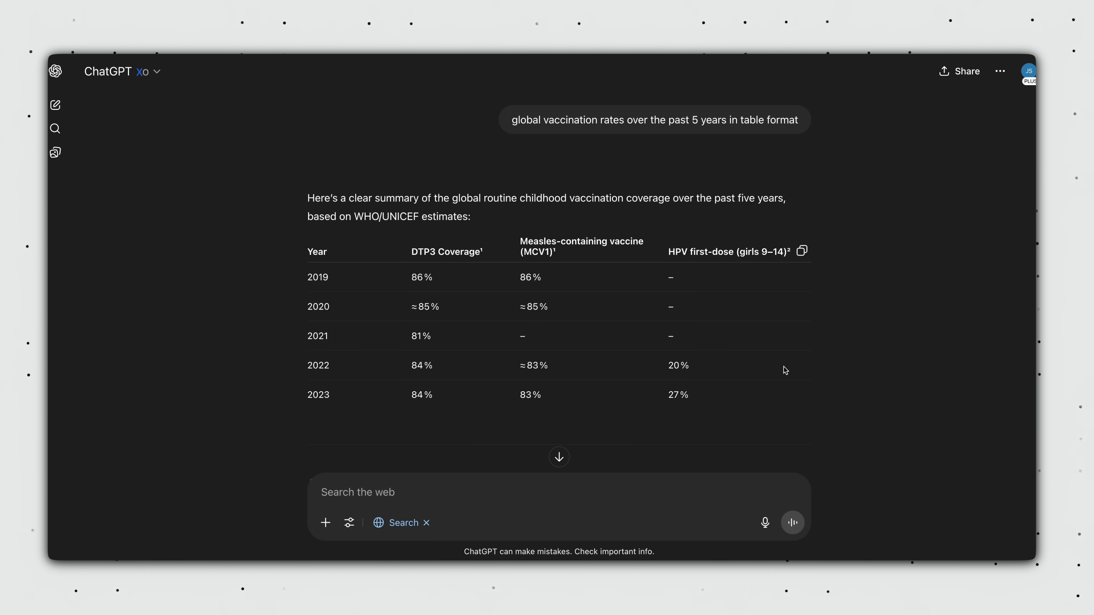
pyautogui.scroll(-13, 783, 367)
pyautogui.scroll(-8, 784, 367)
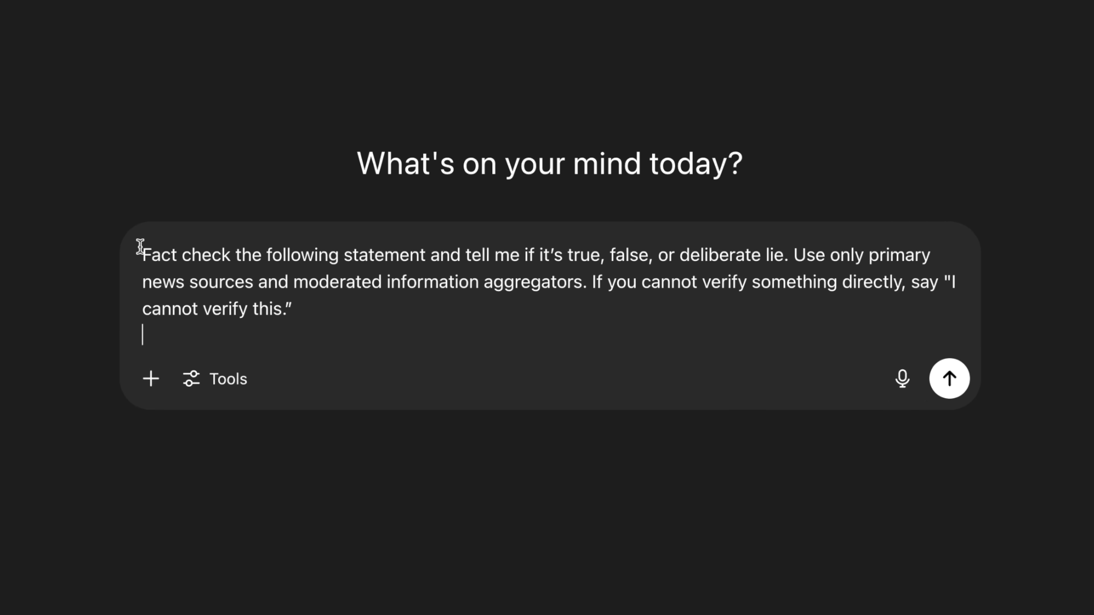
pyautogui.moveTo(223, 253); pyautogui.dragTo(133, 249)
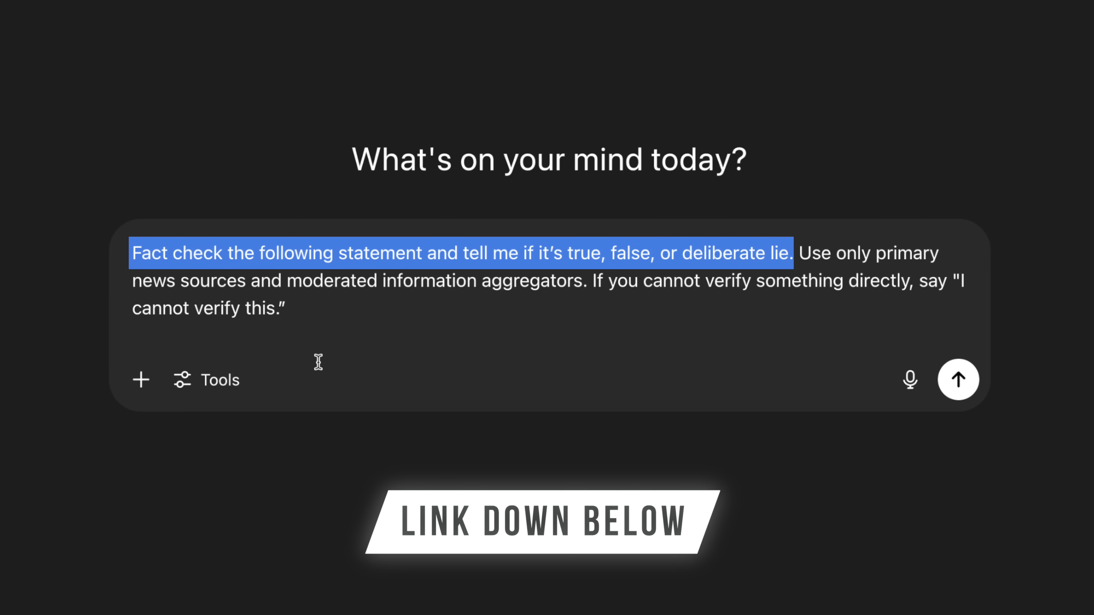
# - Enable Search on the fact-check prompt with /se, then type the Notion list items Mobile tasks through Completed Tasks
pyautogui.press('Return')
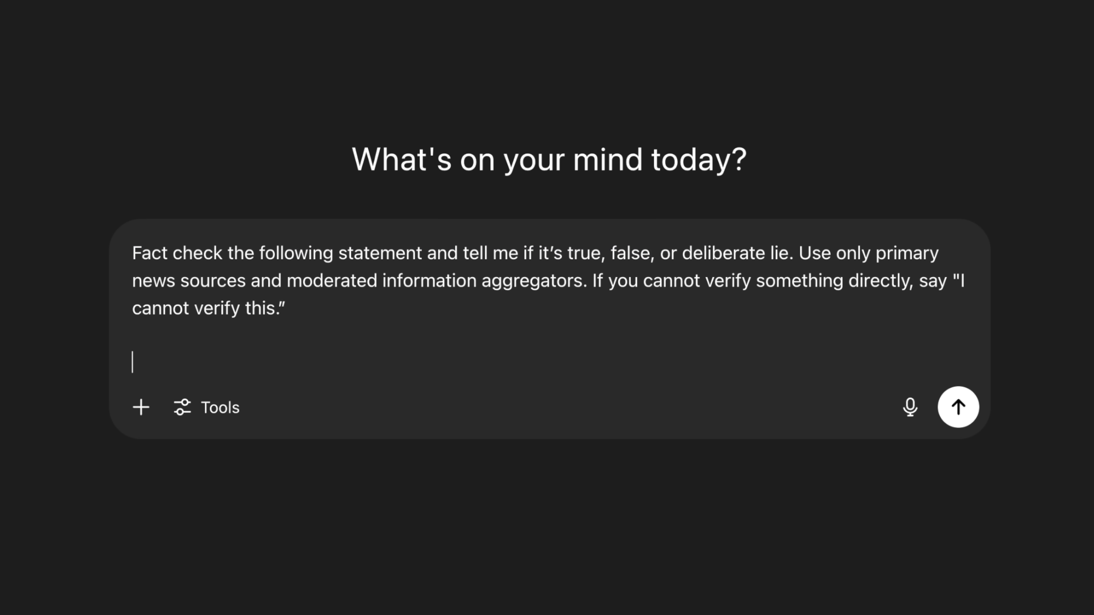
pyautogui.write('/se')
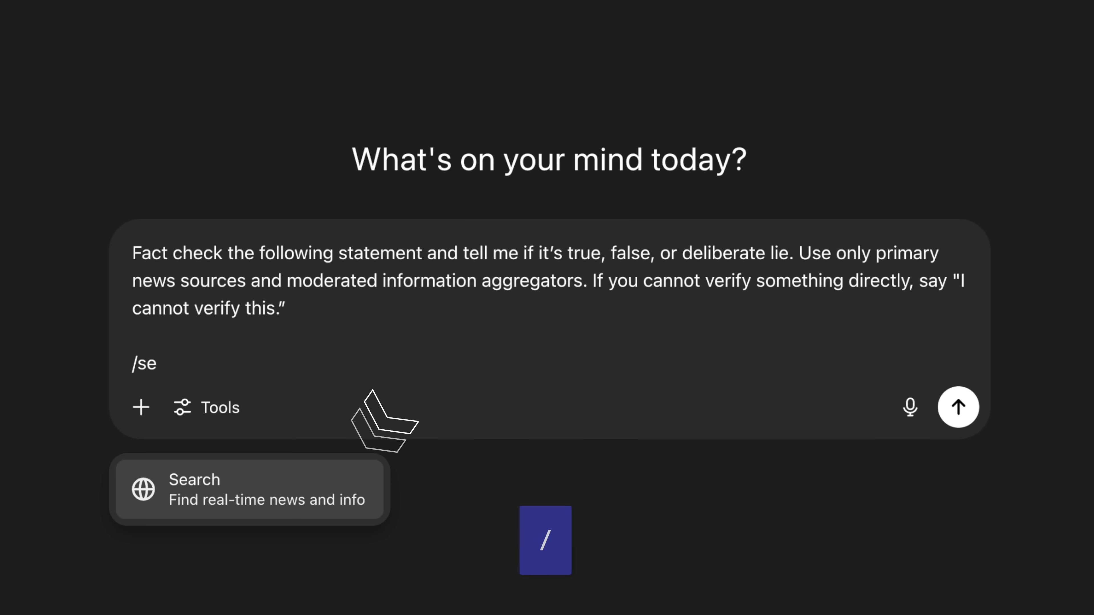
pyautogui.press('Return')
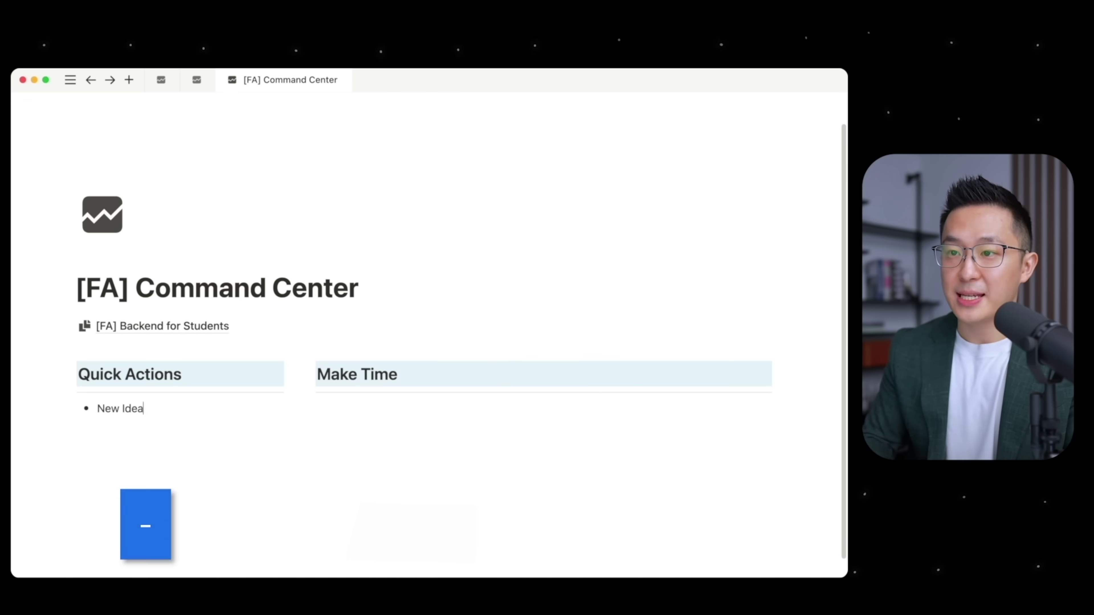
pyautogui.write('New Friend New Prompt ')
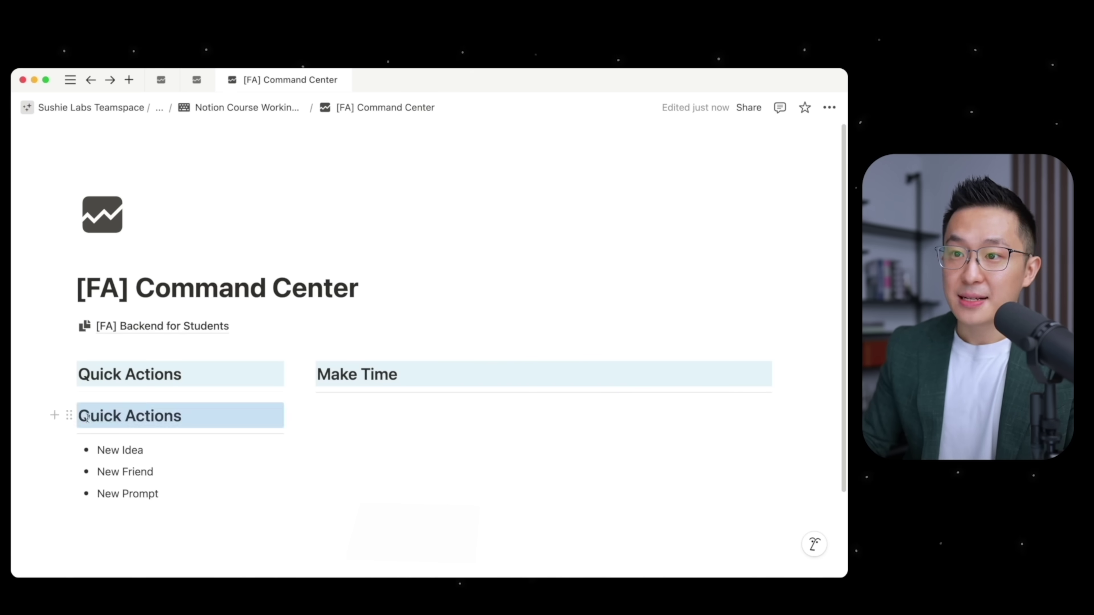
pyautogui.write('Key Views Mobile tasks Projects Areas Completed Tasks')
# - Move the copied Key Views heading below the list and rename it 'Today'
pyautogui.moveTo(68, 330); pyautogui.dragTo(114, 449)
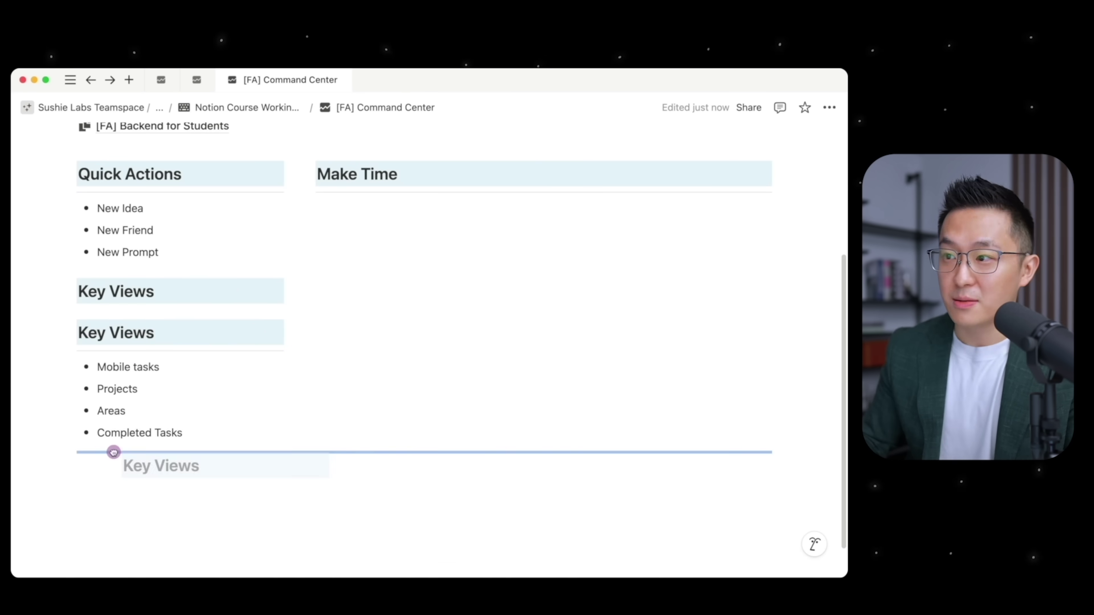
pyautogui.write('Today')
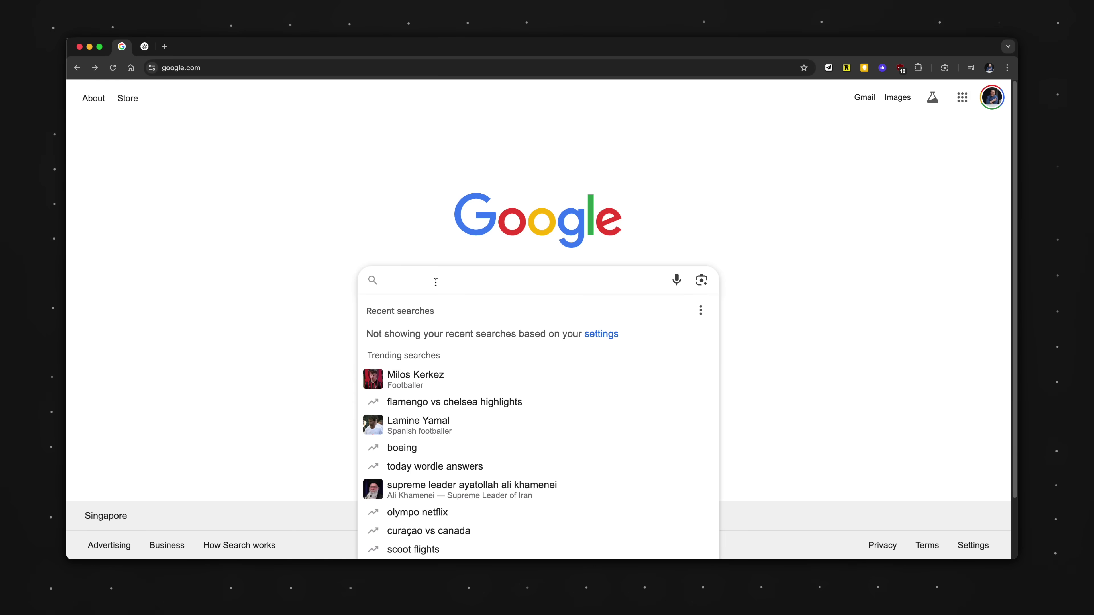
# - Search the earnings reports of NVIDIA, AMD and Intel and scroll the results
pyautogui.write('nvidia earnings re')
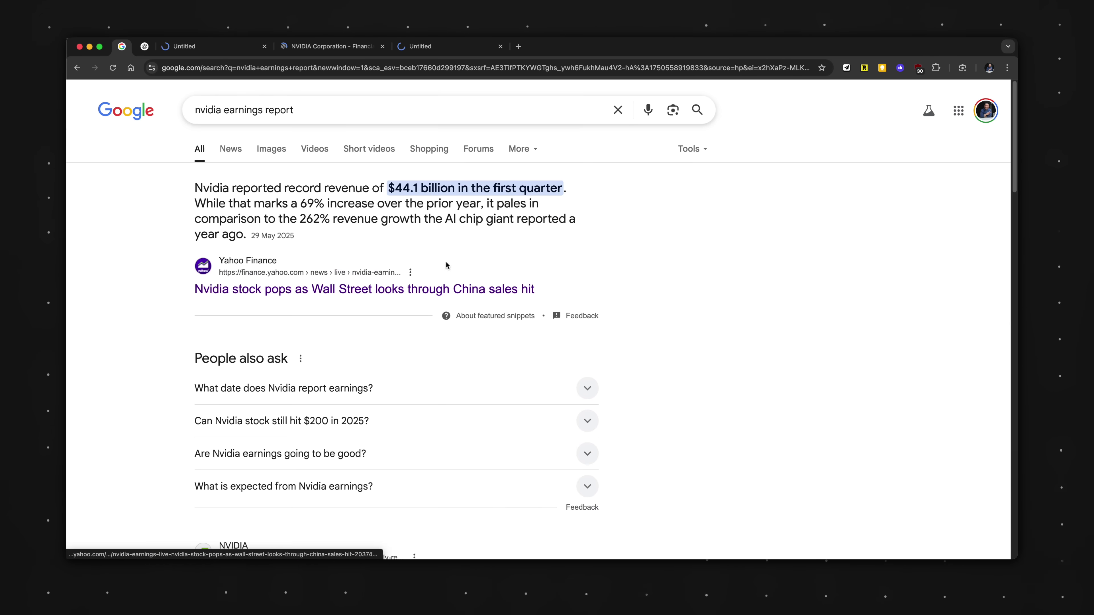
pyautogui.write('AMD earnings report')
pyautogui.press('Return')
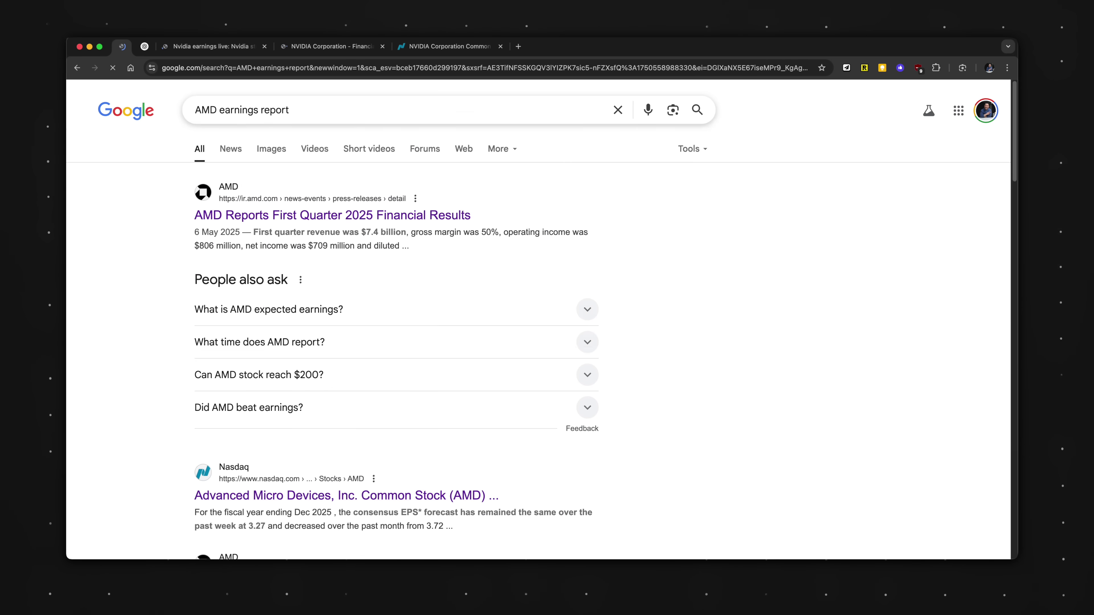
pyautogui.write('intel')
pyautogui.press('Return')
pyautogui.scroll(-3, 409, 321)
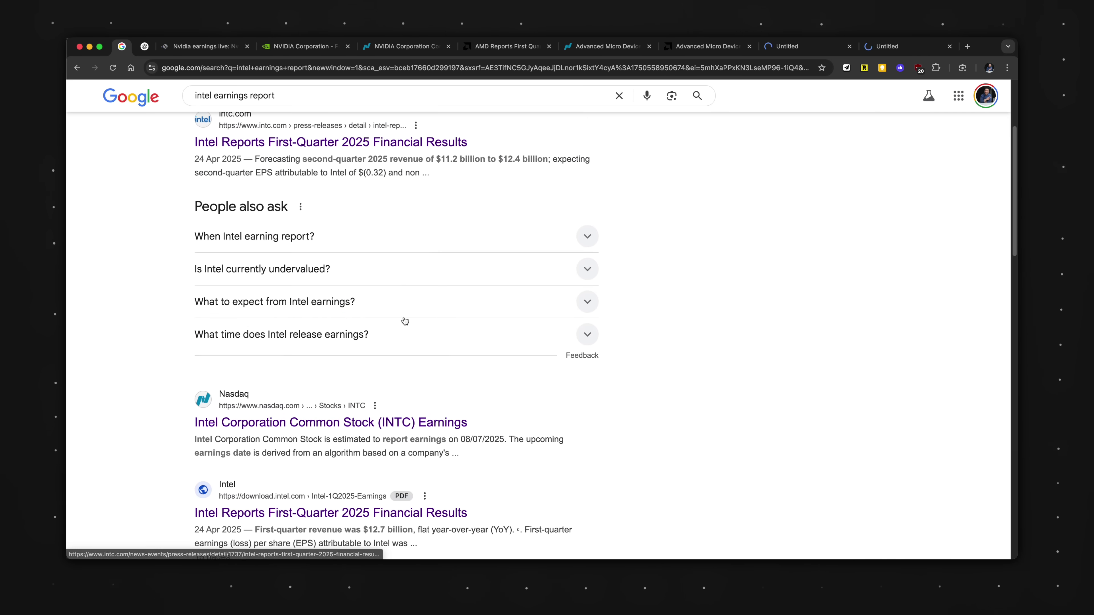
pyautogui.scroll(-2, 410, 321)
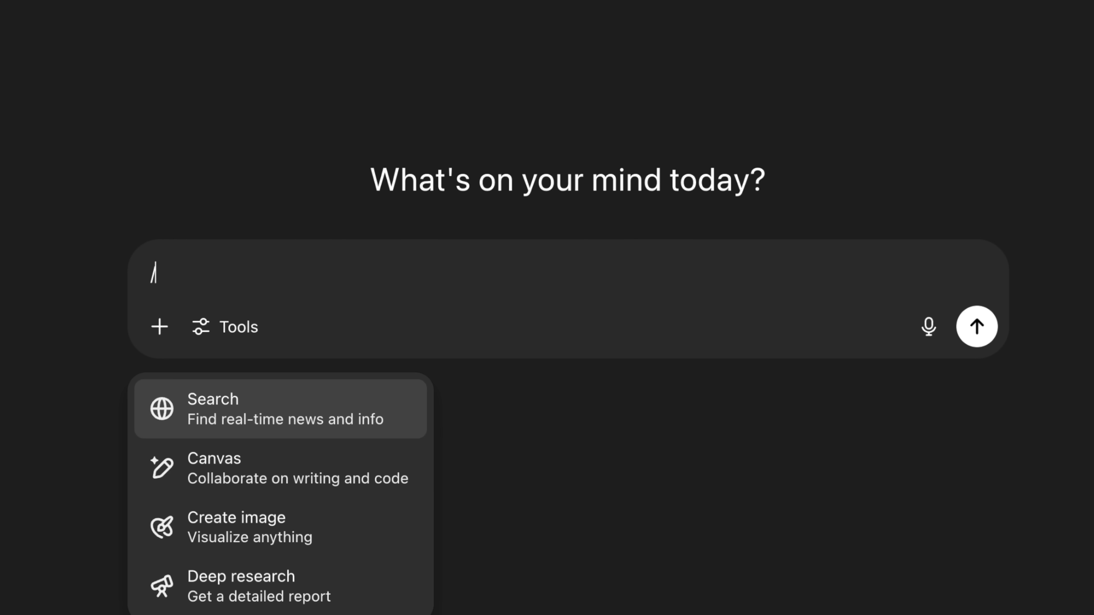
# - Switch a new chat to Deep research with /dee and paste the chip roadmap comparison prompt
pyautogui.write('dee')
pyautogui.press('Return')
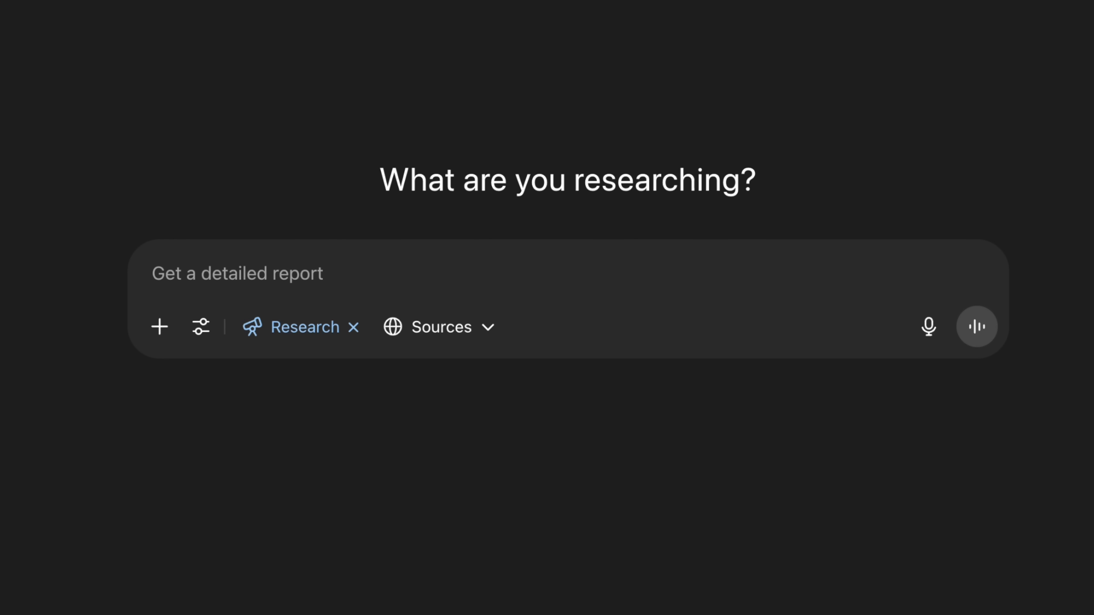
pyautogui.write('Analyze and compare the AI chip roadmaps for these three companies based on their latest earnings calls.')
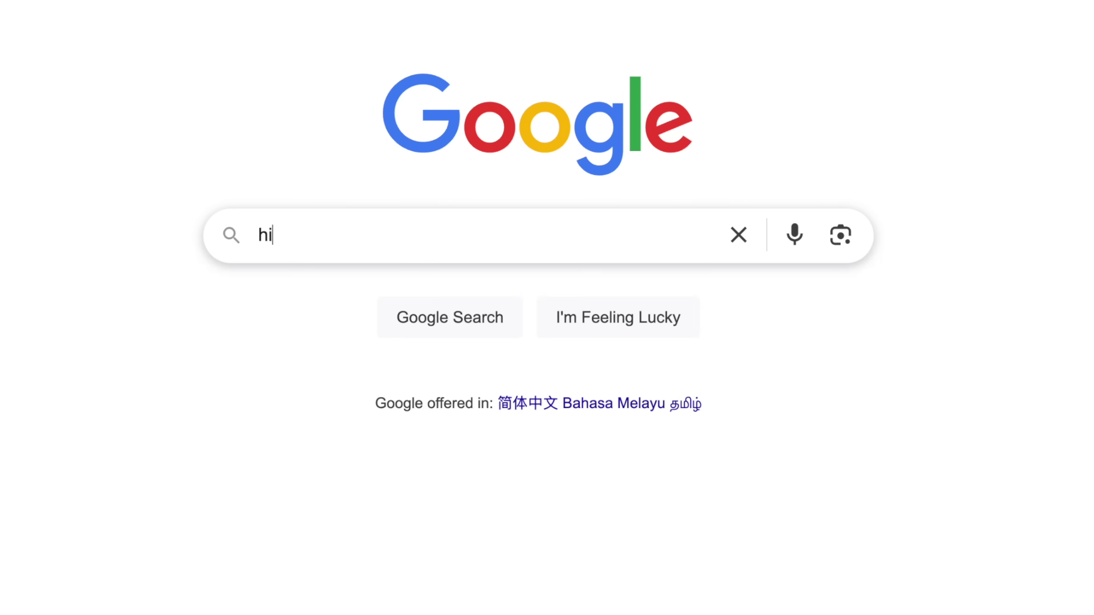
# - Search 'high yield savings account us', then show the Deep Research Sources list
pyautogui.write('gh yield savings account us')
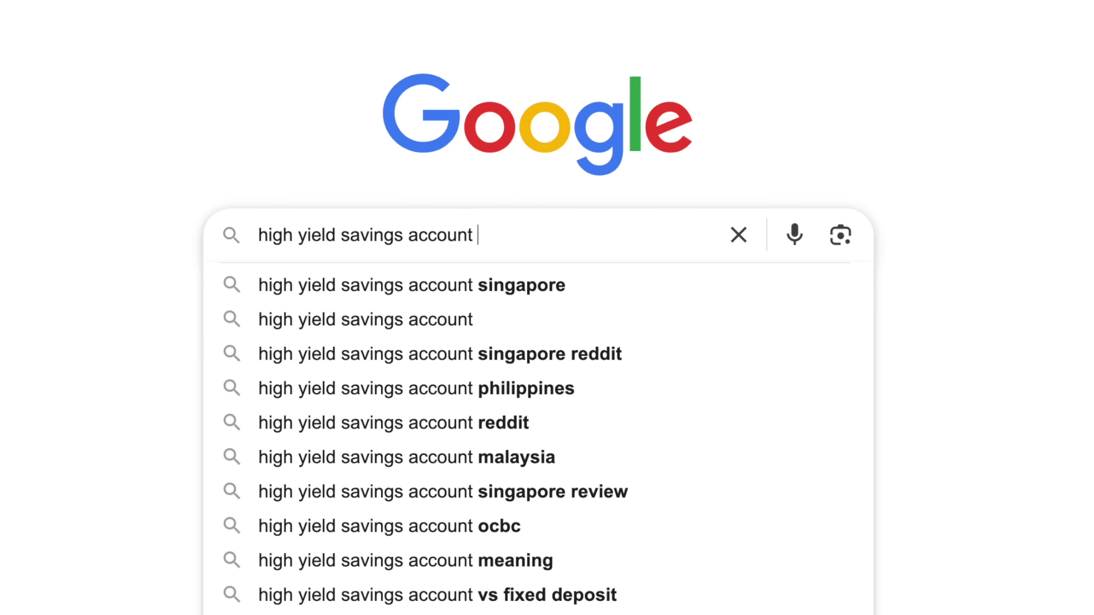
pyautogui.press('Return')
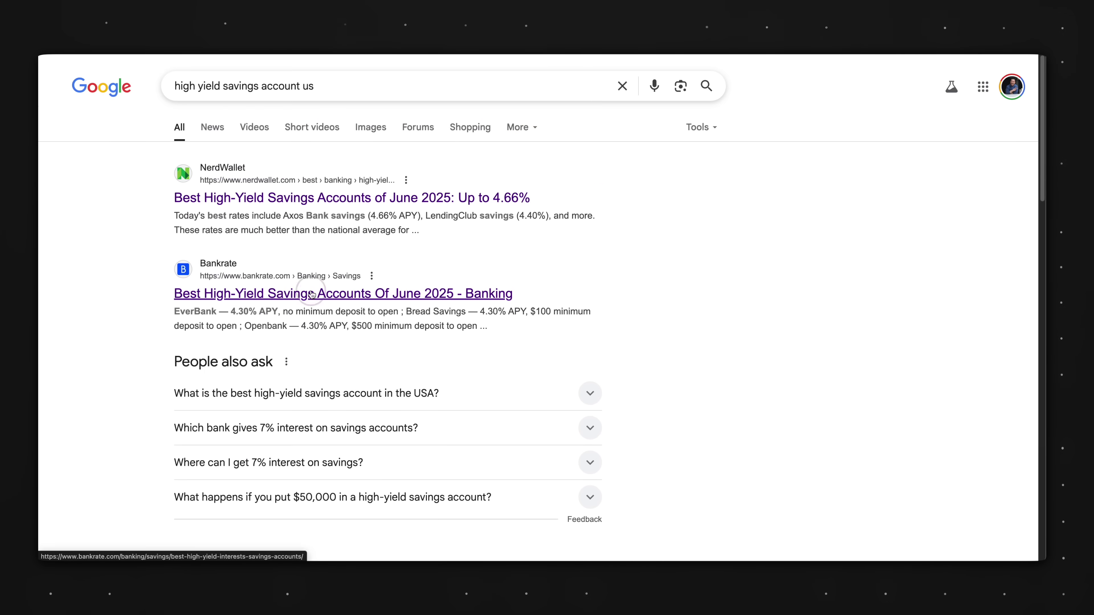
pyautogui.scroll(-5, 312, 294)
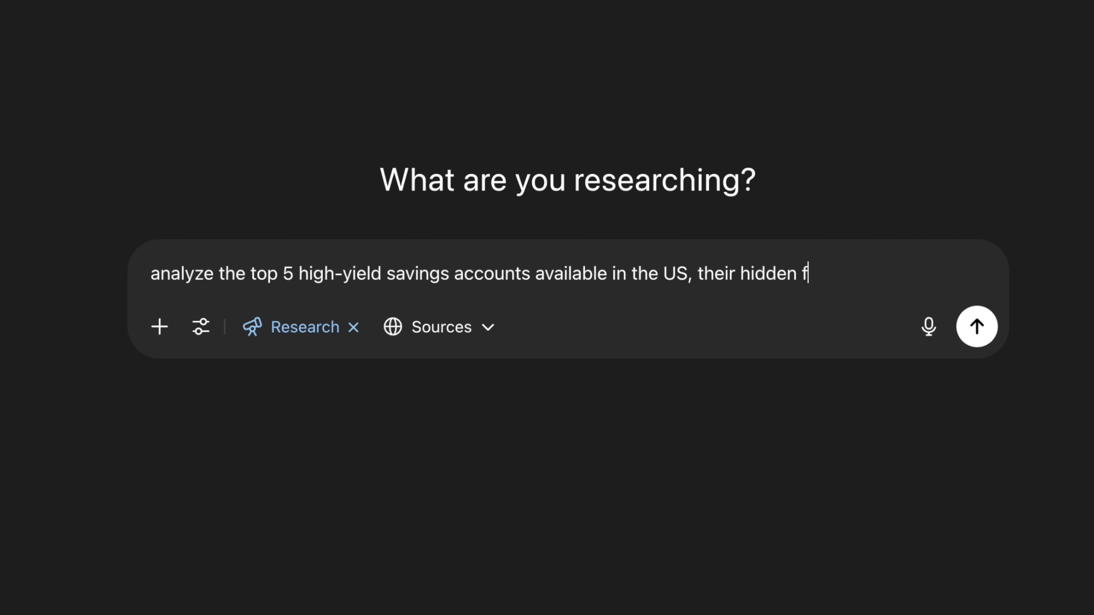
pyautogui.write('ojection for')
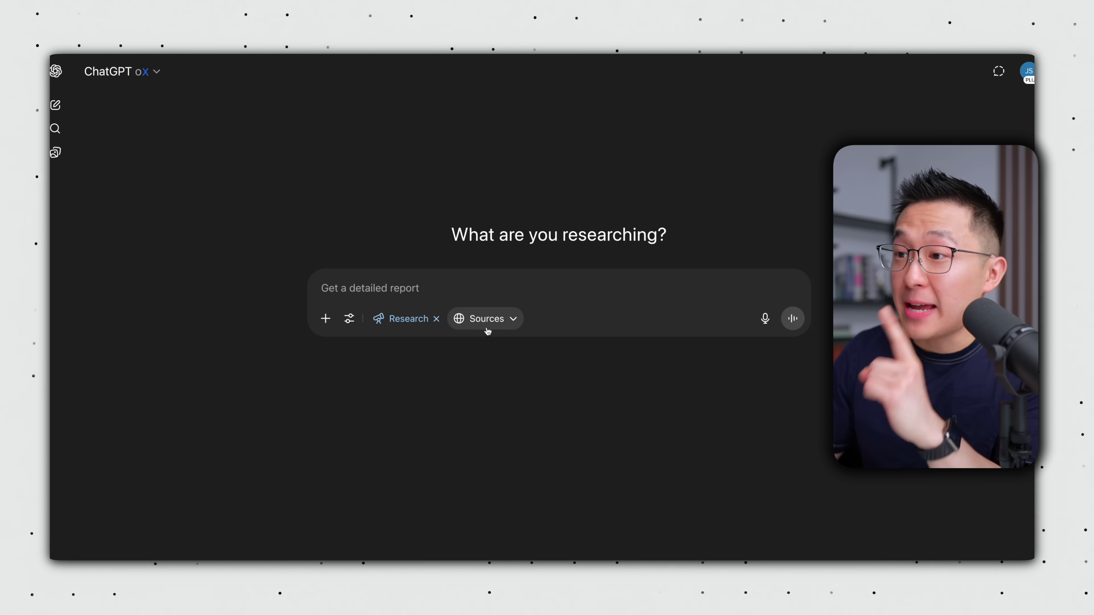
pyautogui.click(481, 317)
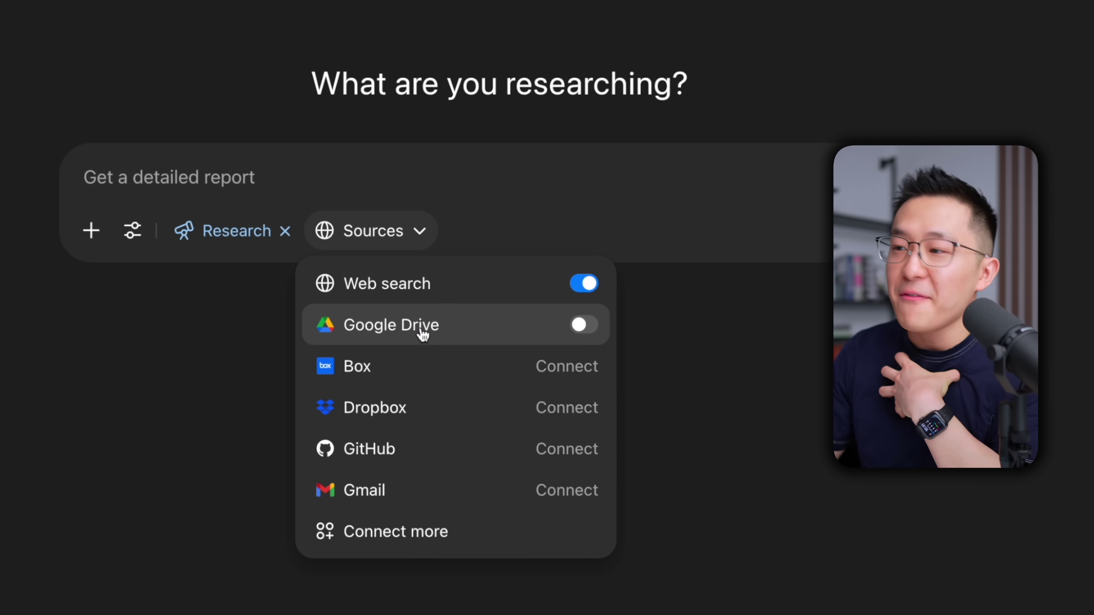
# - Turn on Google Drive as a research source and type the Q4 competitor-comparison report prompt
pyautogui.click(539, 369)
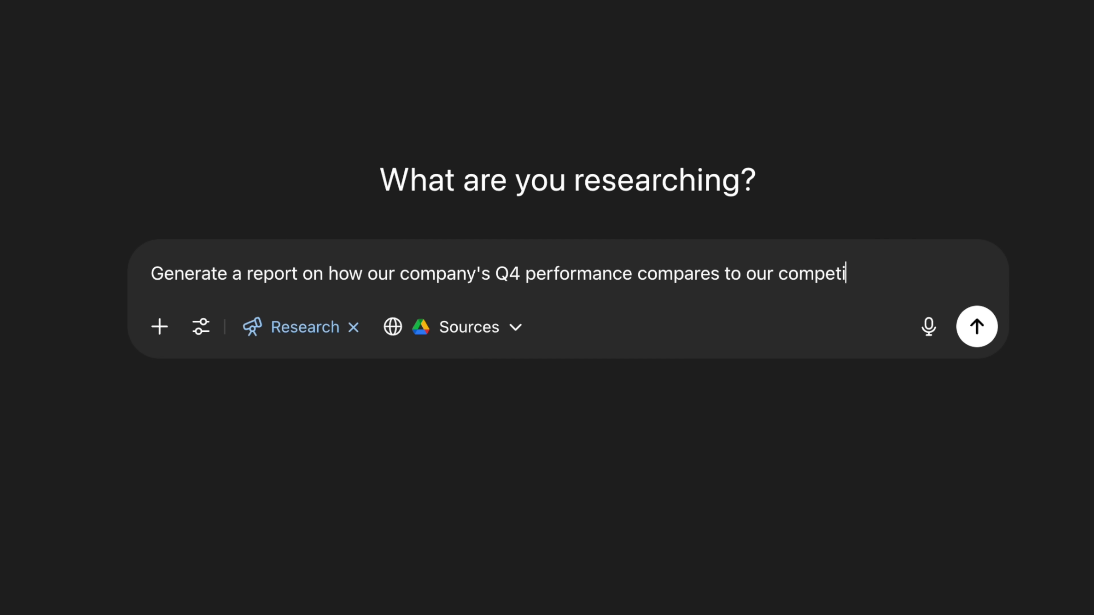
pyautogui.write('intern')
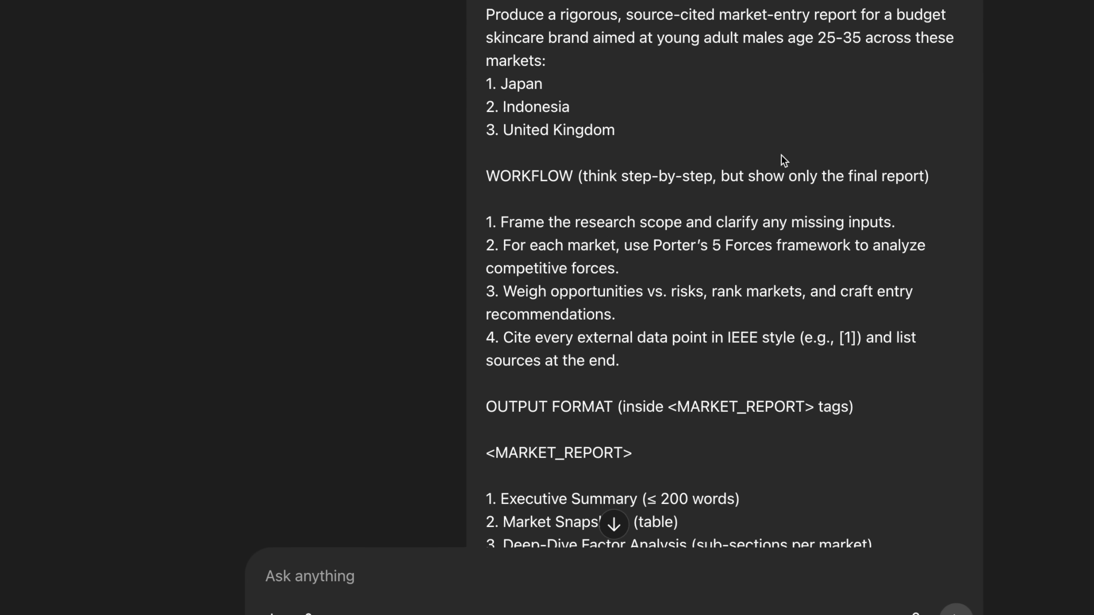
# - Scroll through the market-entry prompt and reply, then highlight 'video game industry' in the prompt-generator request
pyautogui.scroll(-2, 781, 155)
pyautogui.scroll(-6, 781, 156)
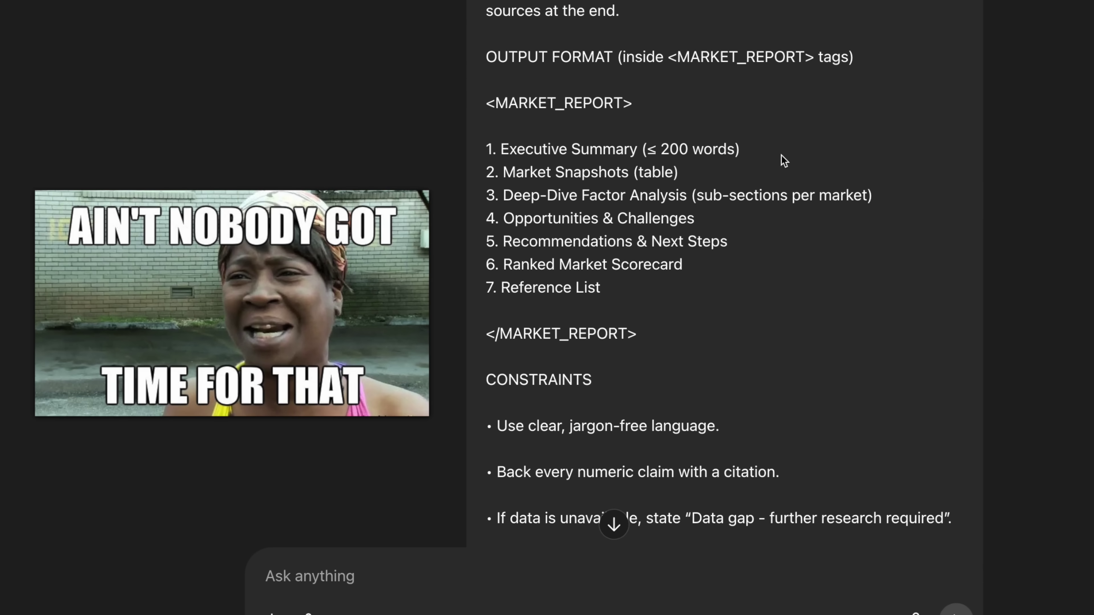
pyautogui.scroll(-5, 781, 156)
pyautogui.scroll(-1, 781, 160)
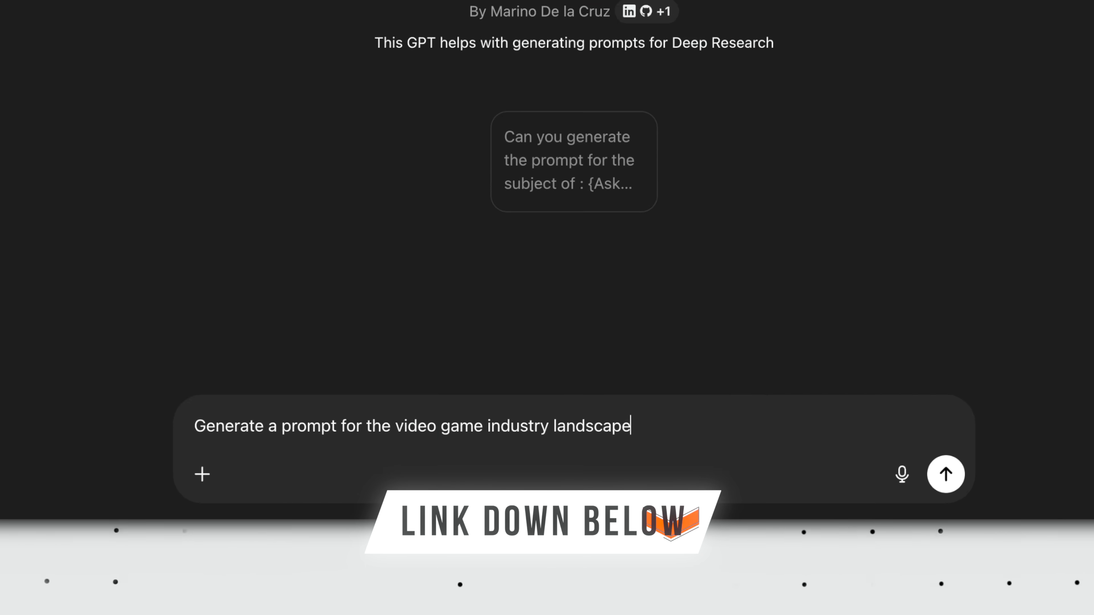
pyautogui.moveTo(384, 412); pyautogui.dragTo(547, 412)
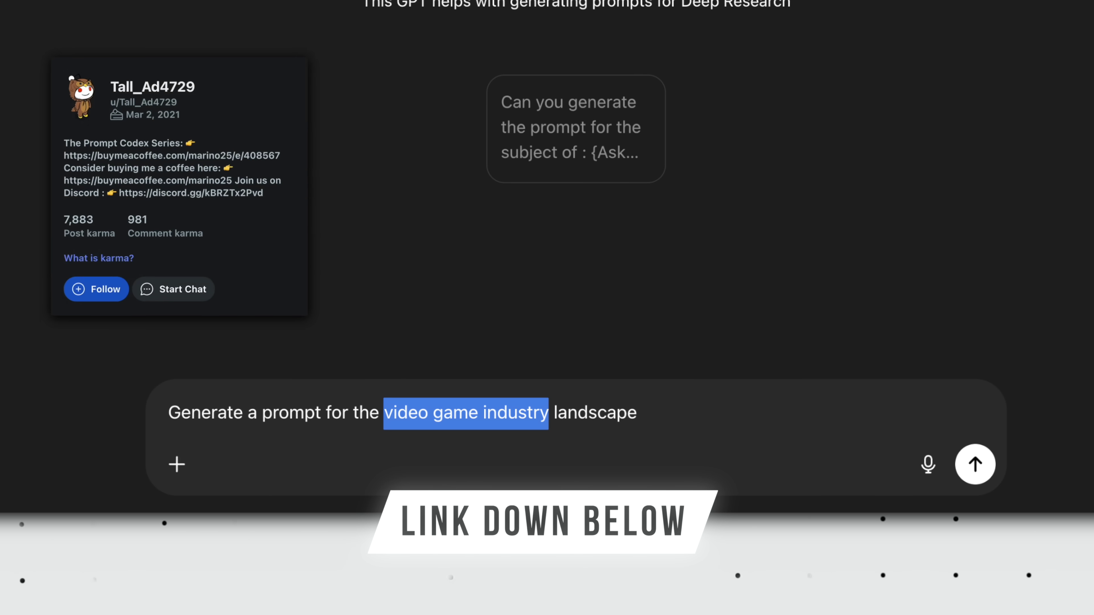
# - Send the video game industry prompt request to the prompt-generator GPT and scroll through its template
pyautogui.click(637, 413)
pyautogui.press('Return')
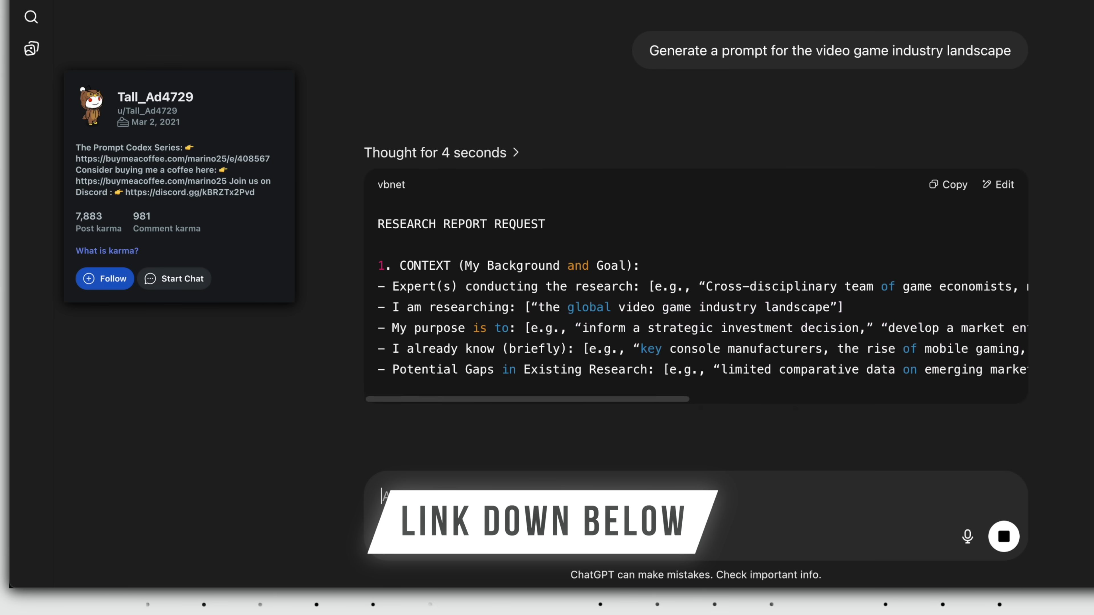
pyautogui.scroll(-5, 689, 302)
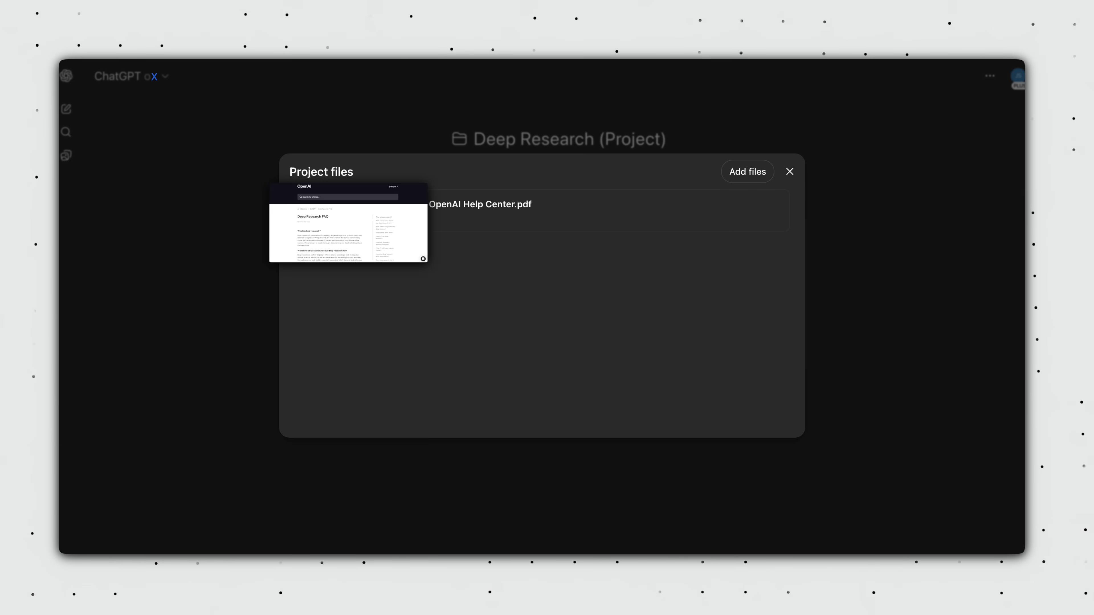
# - Start a 'generate a' prompt in the Deep Research project, then enable Deep Research in Gemini
pyautogui.write('generate a')
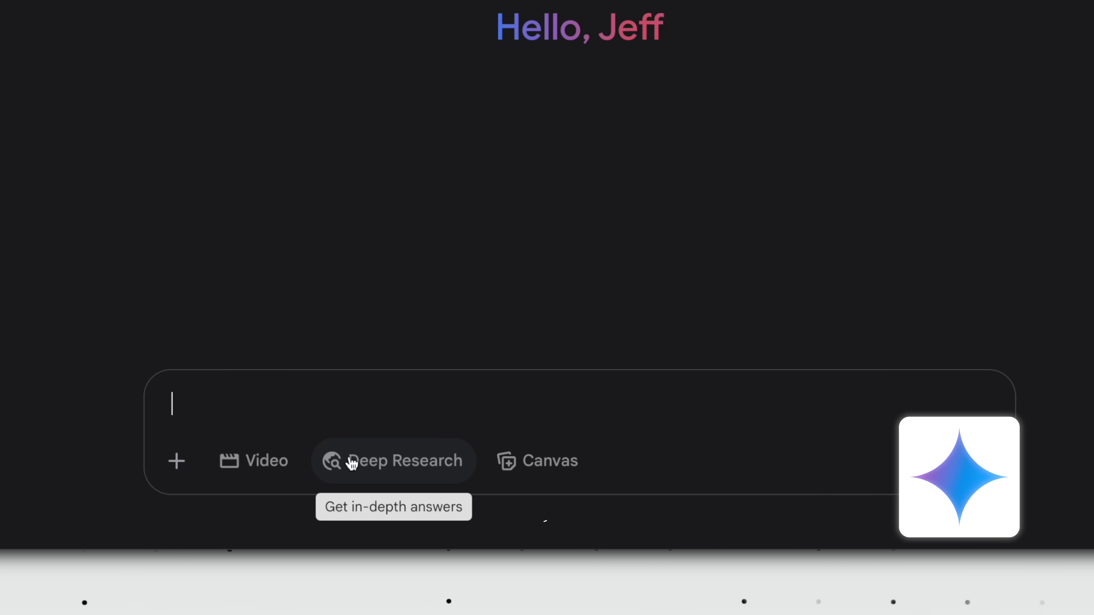
pyautogui.click(350, 460)
# - Paste the prepared long research prompt into Gemini and send it with Deep Research on
pyautogui.hotkey('ctrl', 'v')
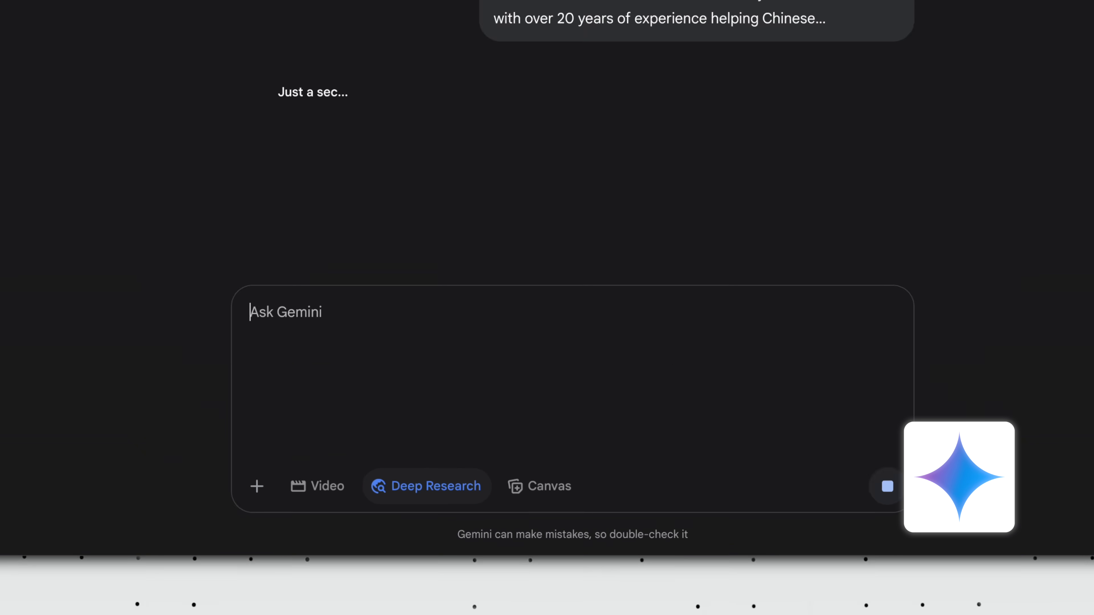
pyautogui.press('Return')
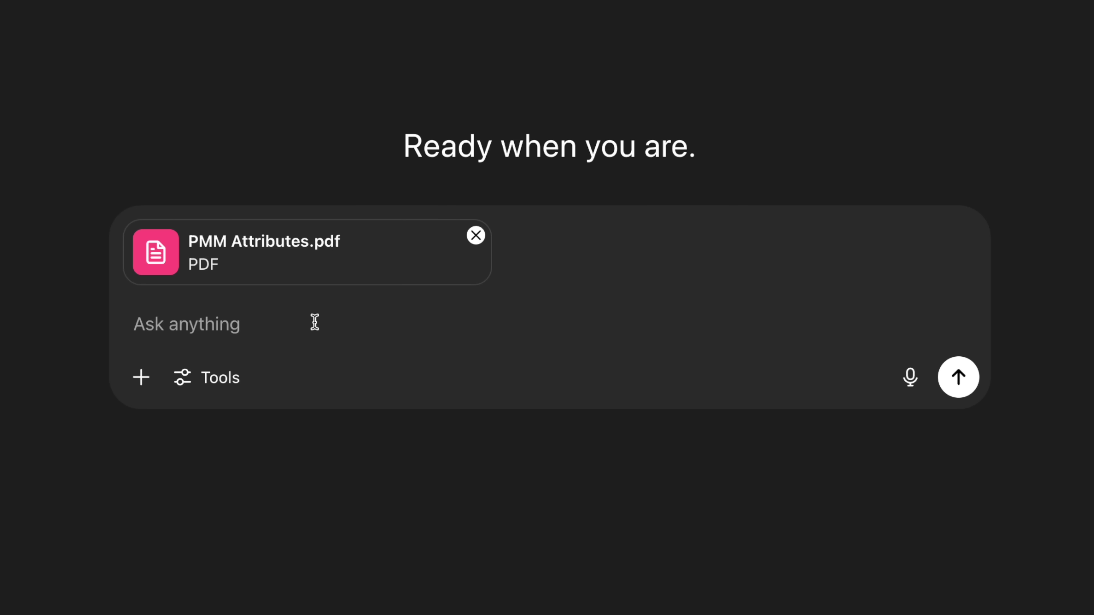
# - Switch to Canvas with /canvas and request a Q4 performance review outline from PMM Attributes.pdf
pyautogui.write('/canvas')
pyautogui.press('Return')
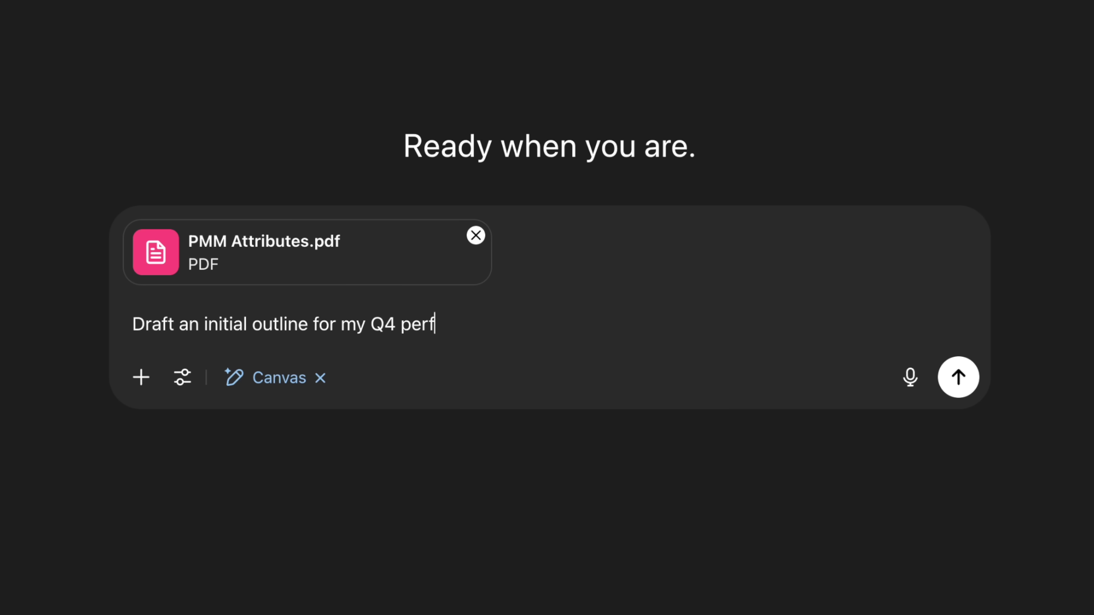
pyautogui.write('view')
pyautogui.press('Return')
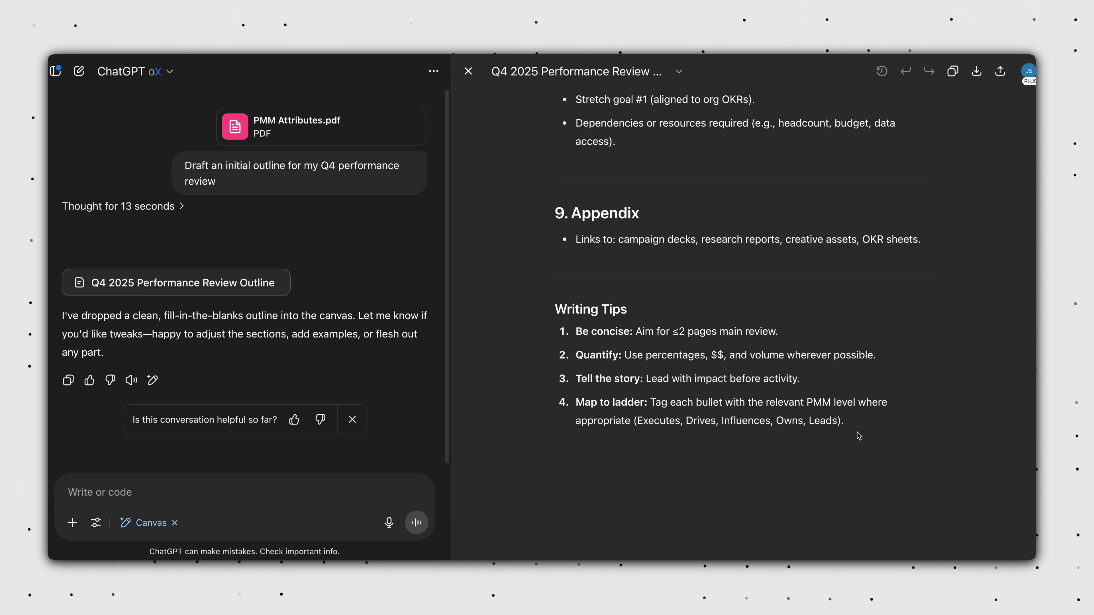
# - Delete the Appendix and Writing Tips, then add a 3.1 Problem Solving bullet on 50M incremental Ads revenue
pyautogui.moveTo(886, 426); pyautogui.dragTo(704, 373)
pyautogui.press('Delete')
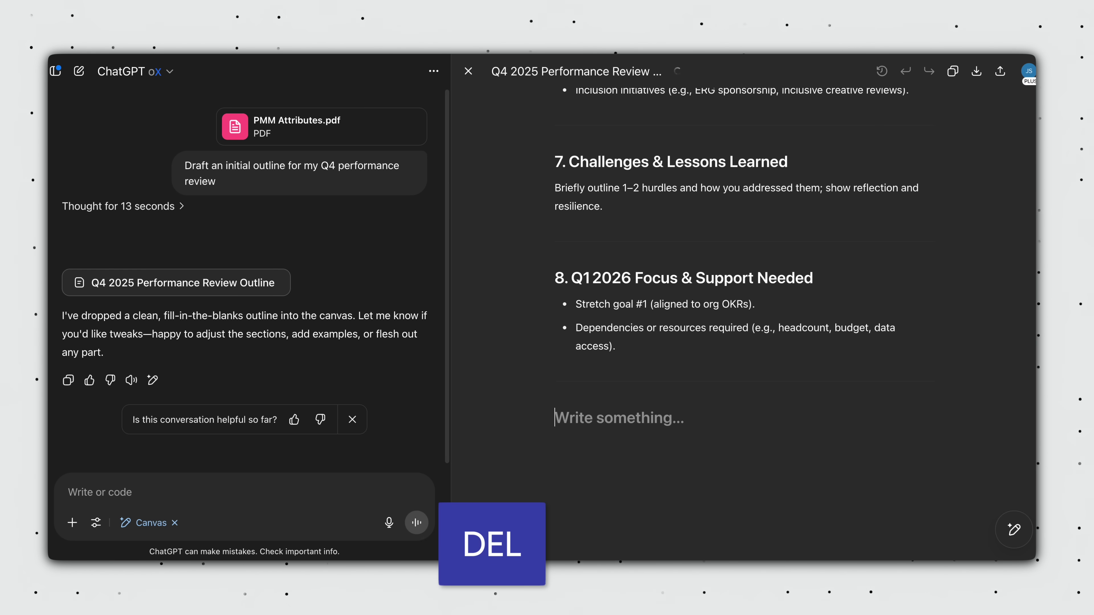
pyautogui.click(582, 286)
pyautogui.write('Drove 50M in incremental Ads revenue through Start n')
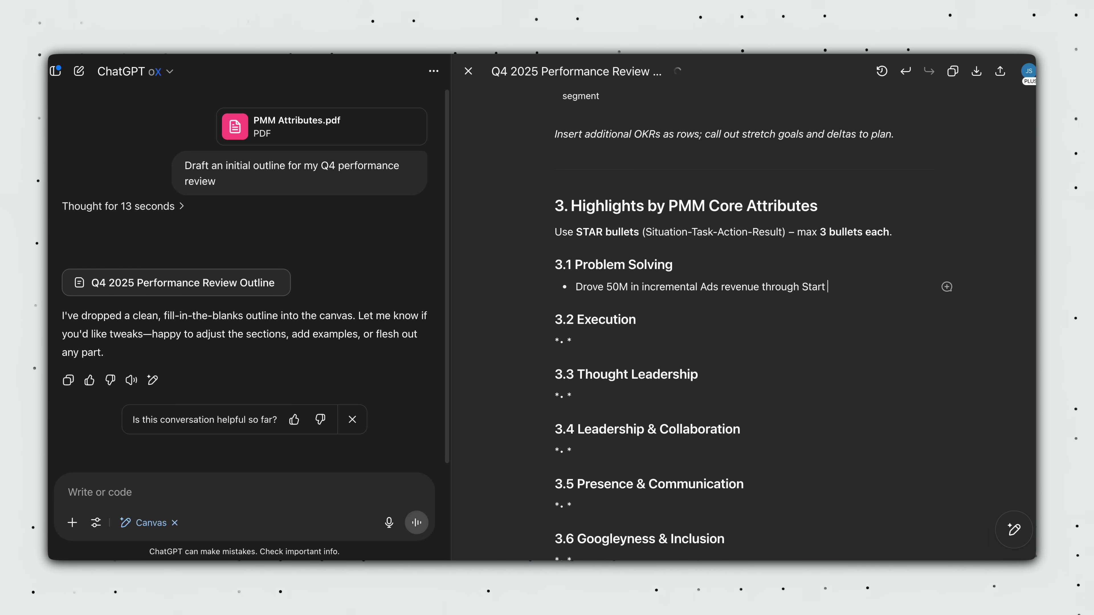
pyautogui.write("n Android initiative; consolidated Play's, AdMob's, and Ads' synergies...")
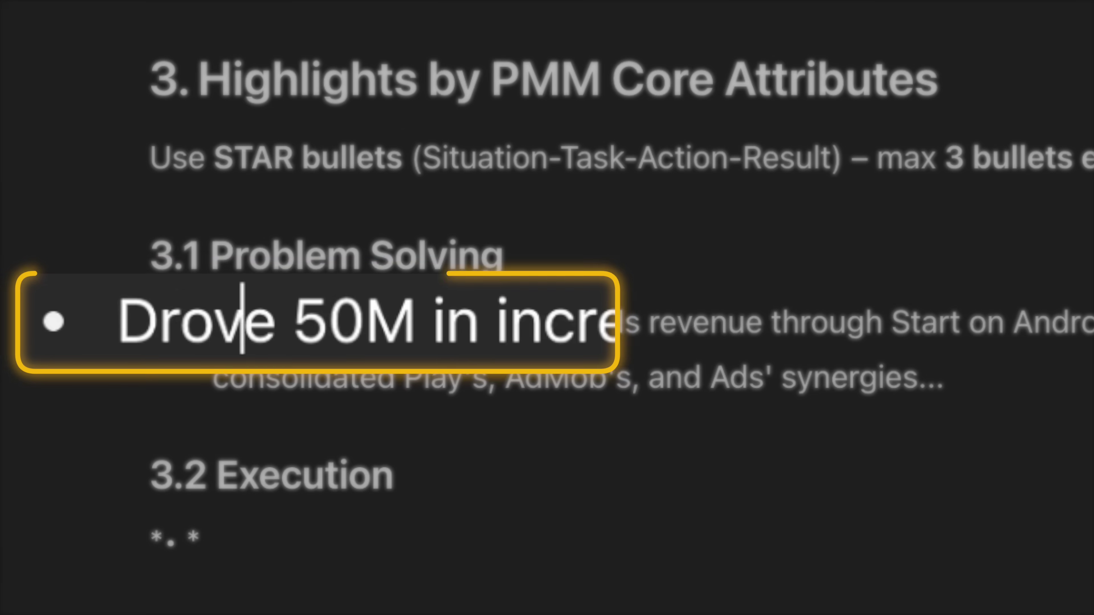
pyautogui.write('0')
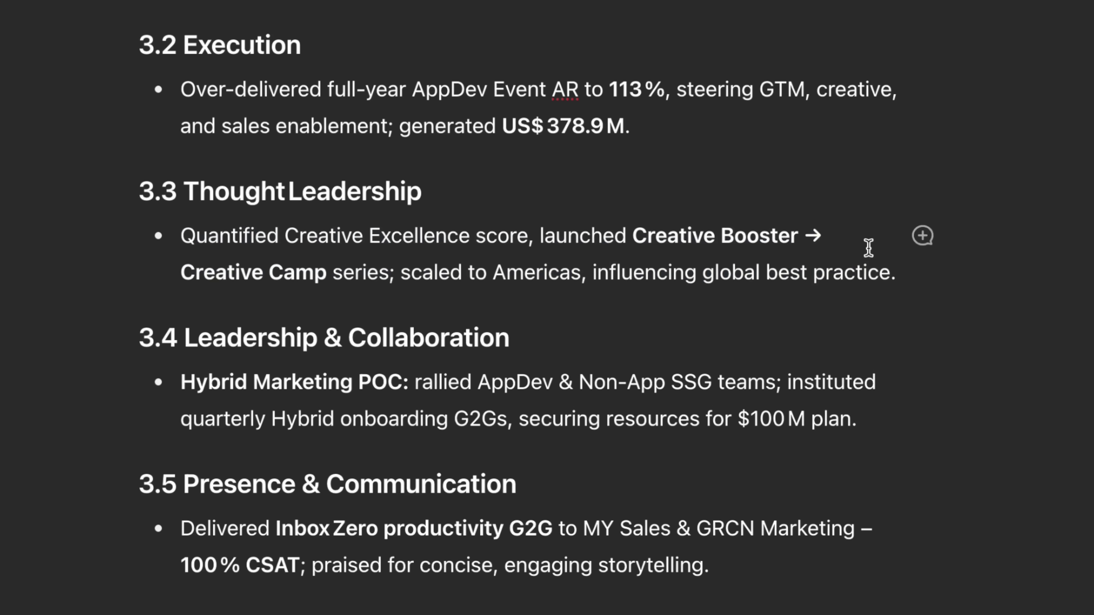
# - Ask Canvas inline to add quantifiable metrics and 3 ideas to the 3.3 Thought Leadership bullet
pyautogui.click(923, 235)
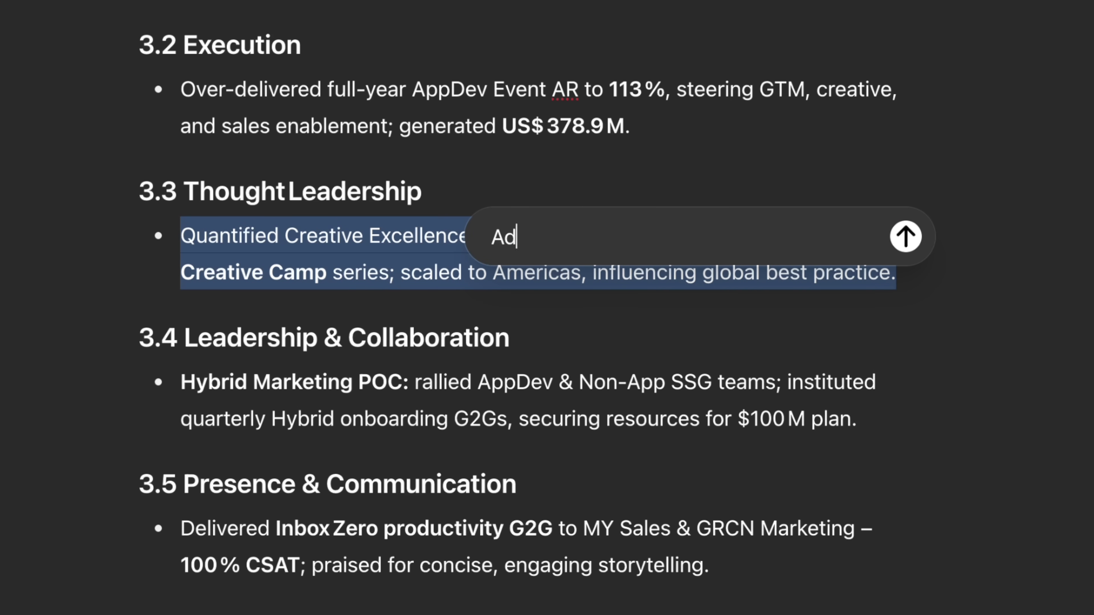
pyautogui.write('Add quantifiable metirics, give me 3 ideas')
pyautogui.press('Return')
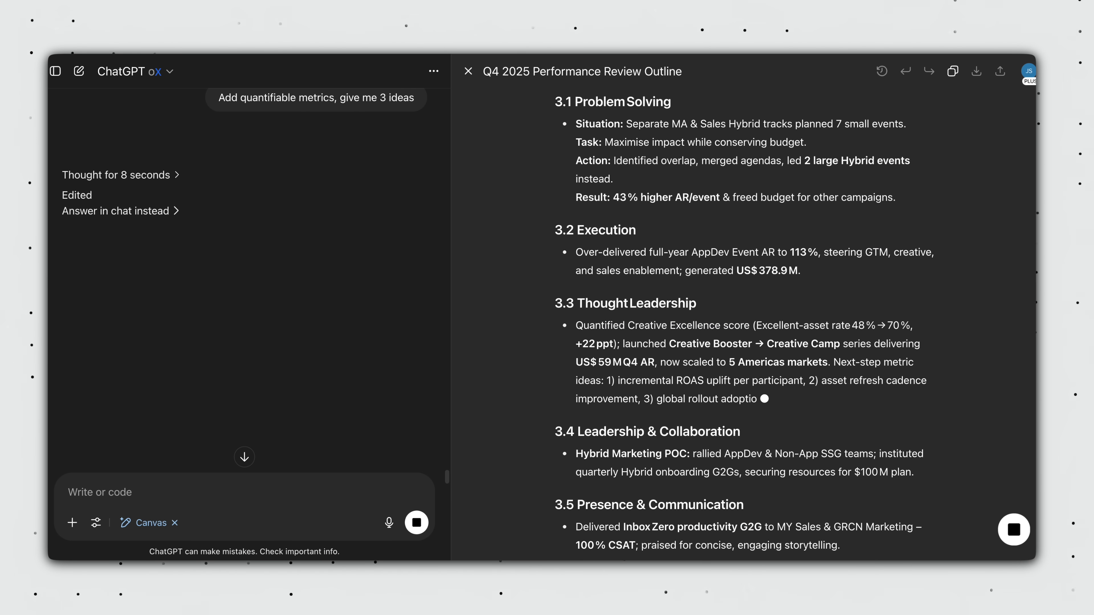
# - Request 'Generate an executive summary of my achievements.' for the Executive Snapshot, then pick a context-menu option
pyautogui.write('Generate')
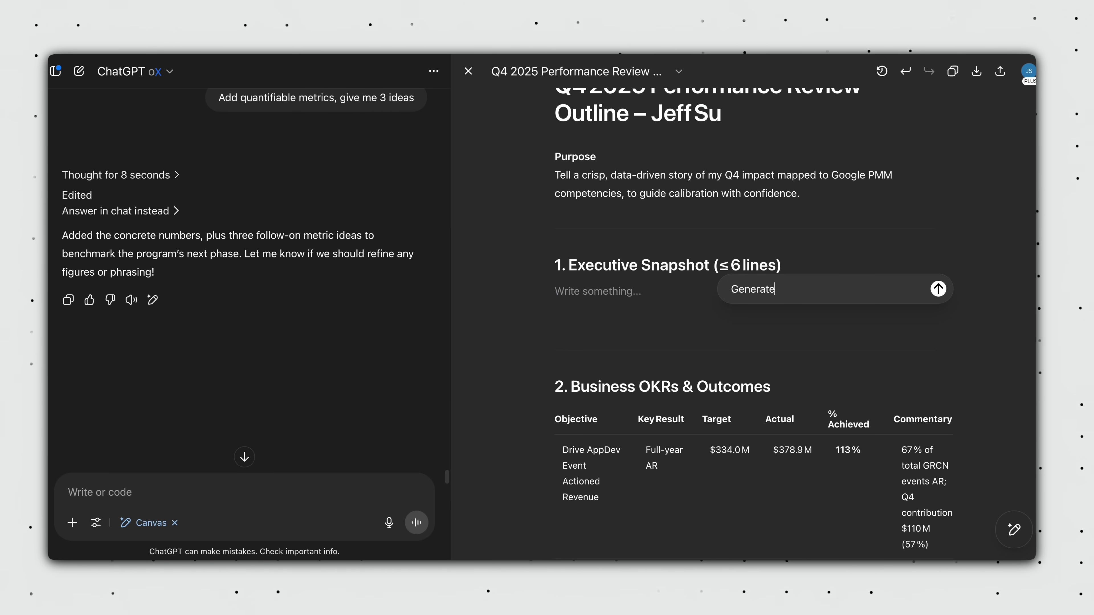
pyautogui.write(' an executive summary')
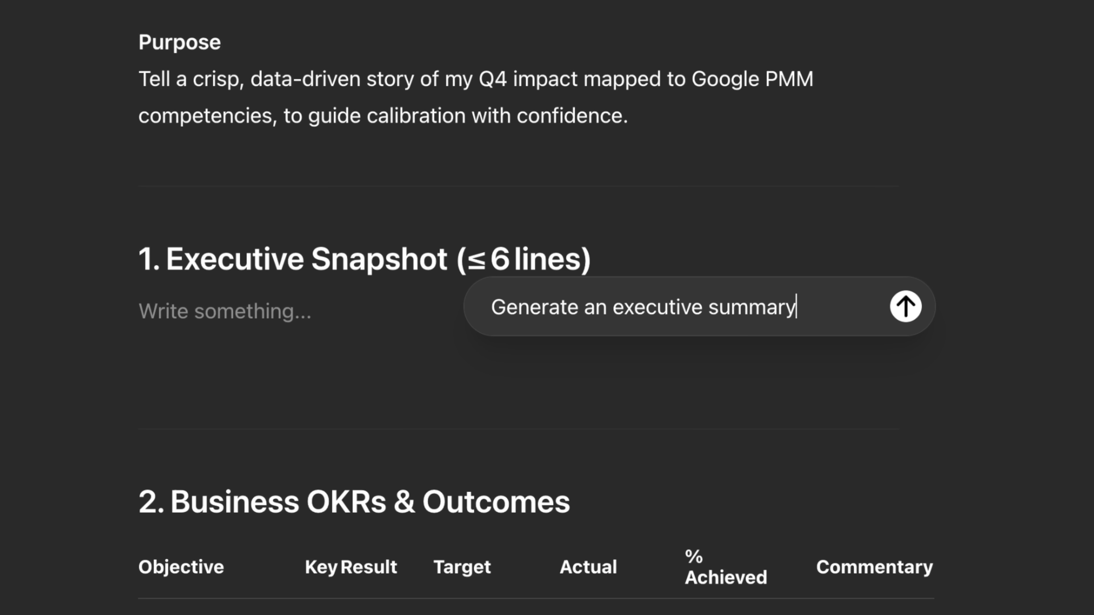
pyautogui.write(' of my achievements.')
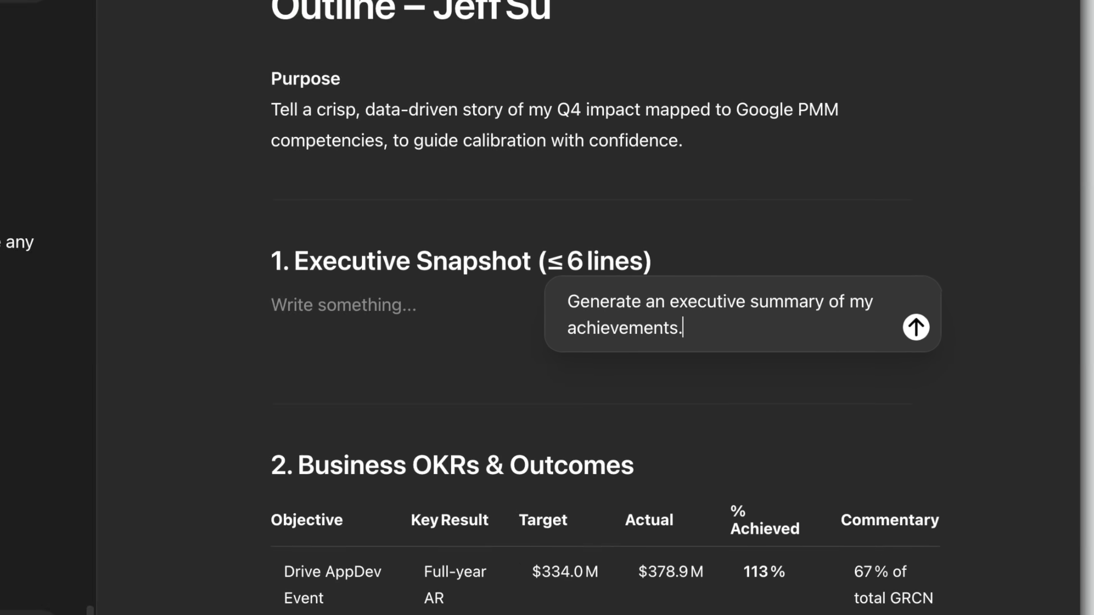
pyautogui.press('Return')
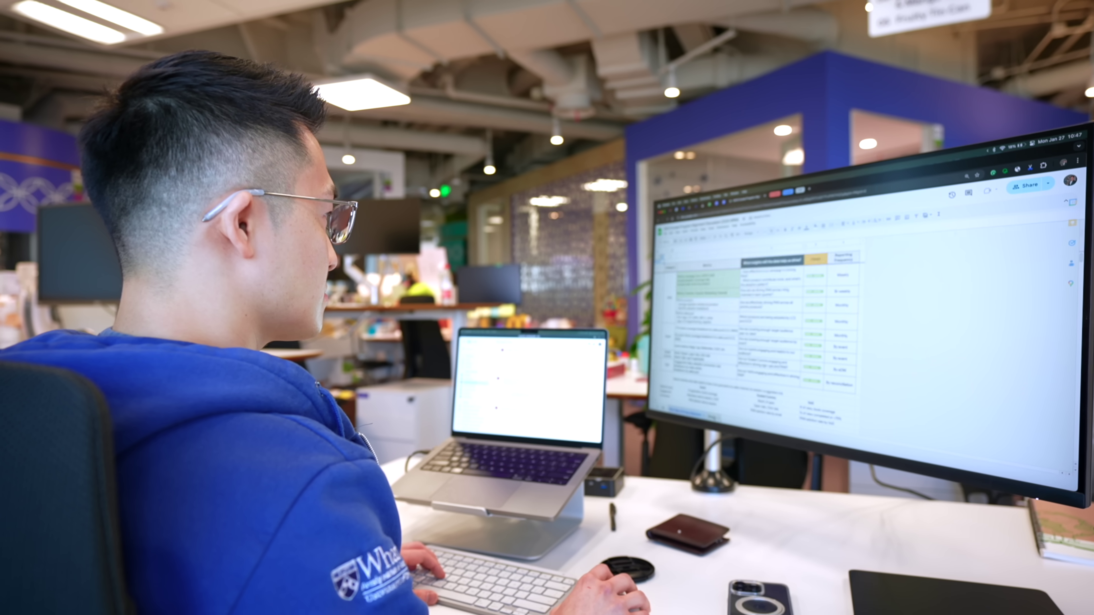
pyautogui.rightClick(701, 411)
pyautogui.click(732, 363)
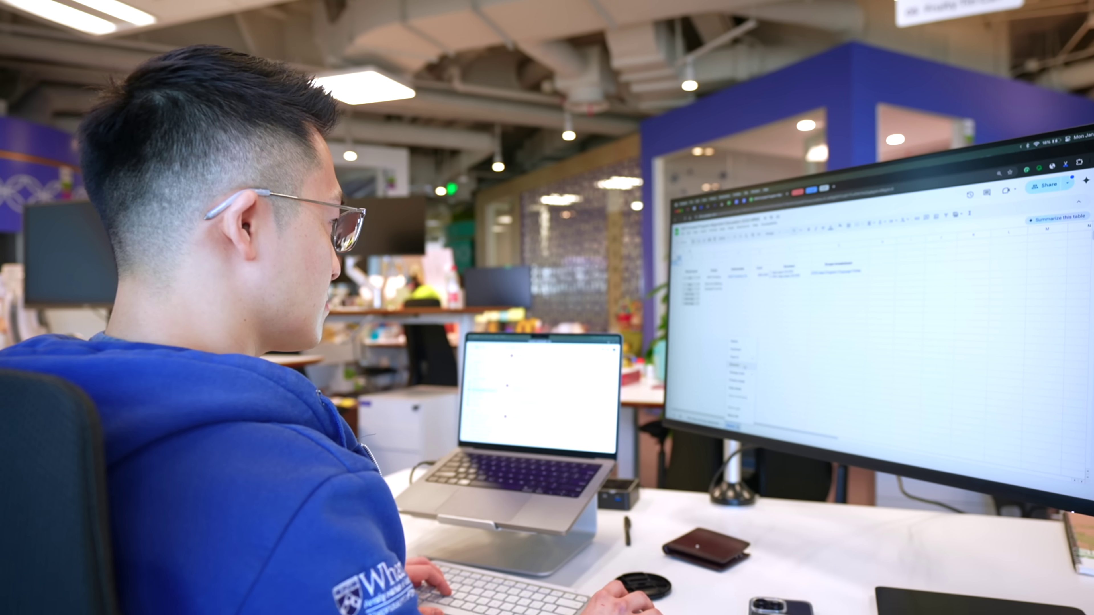